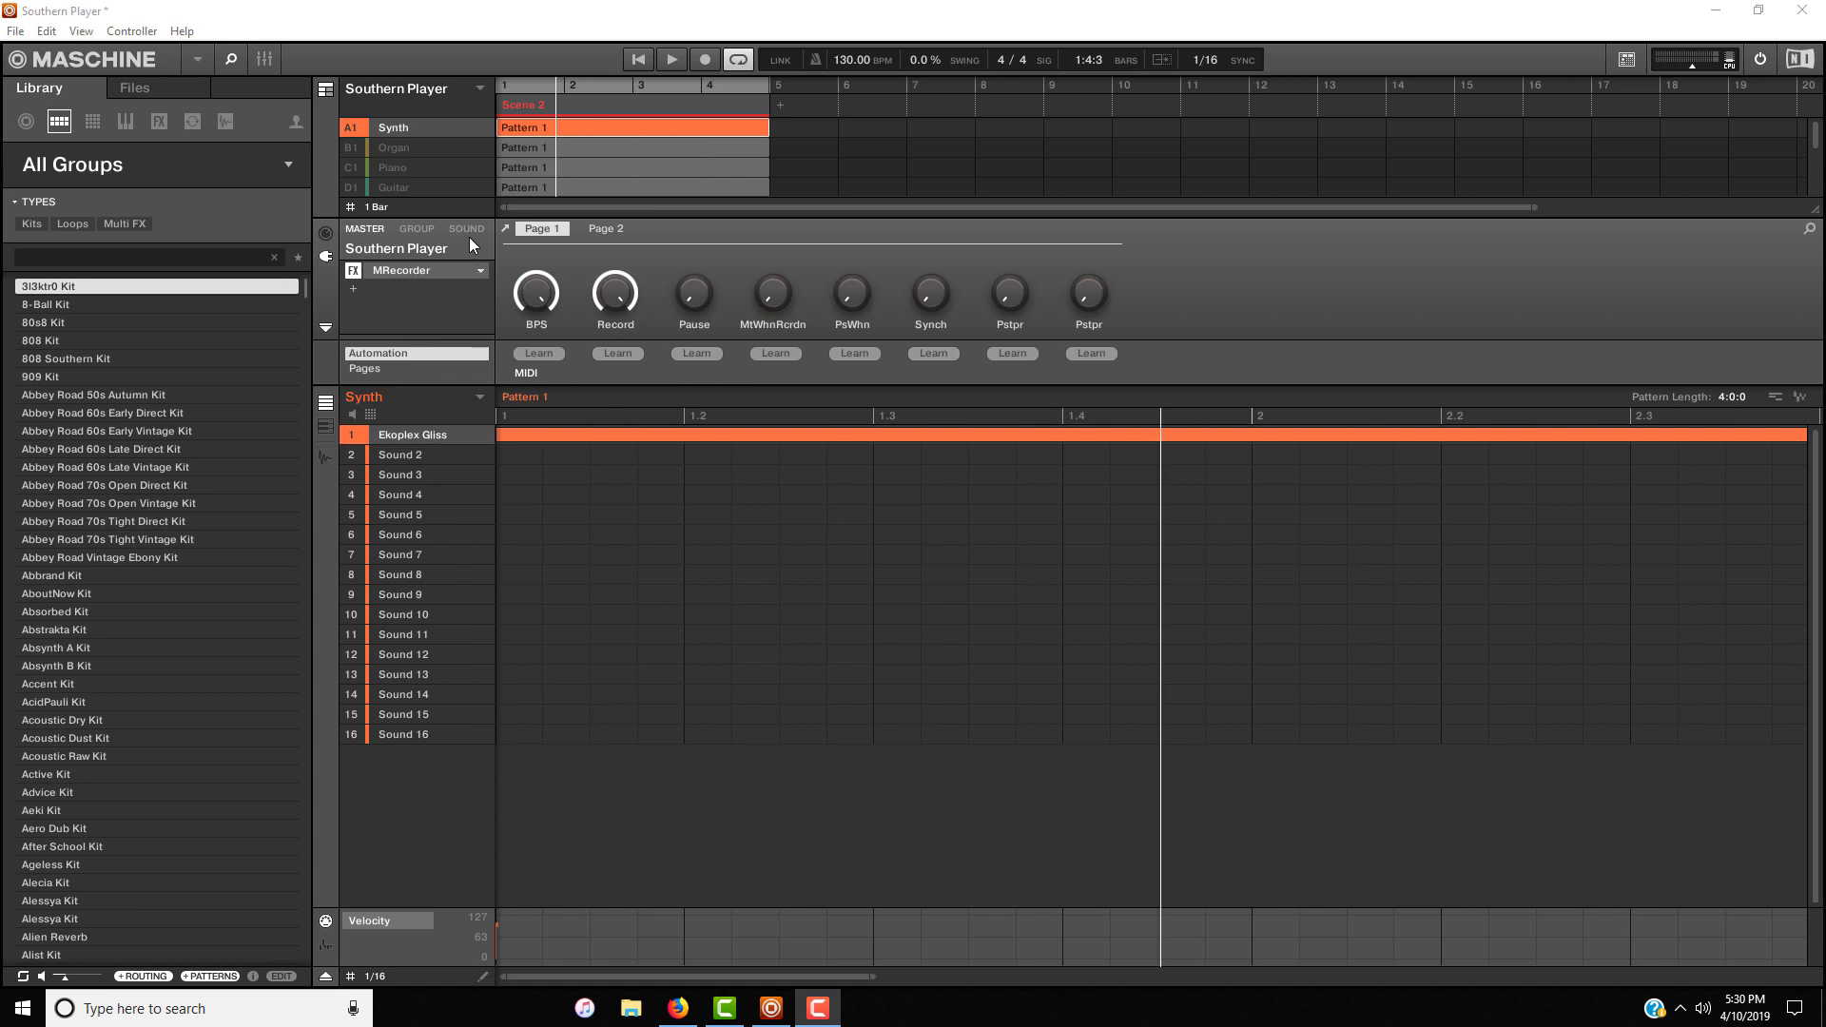
Step: Show the Ekoplex Gliss sound's CS-80 V3 Ch1 VCA controls and play the synth part from the start
click(469, 232)
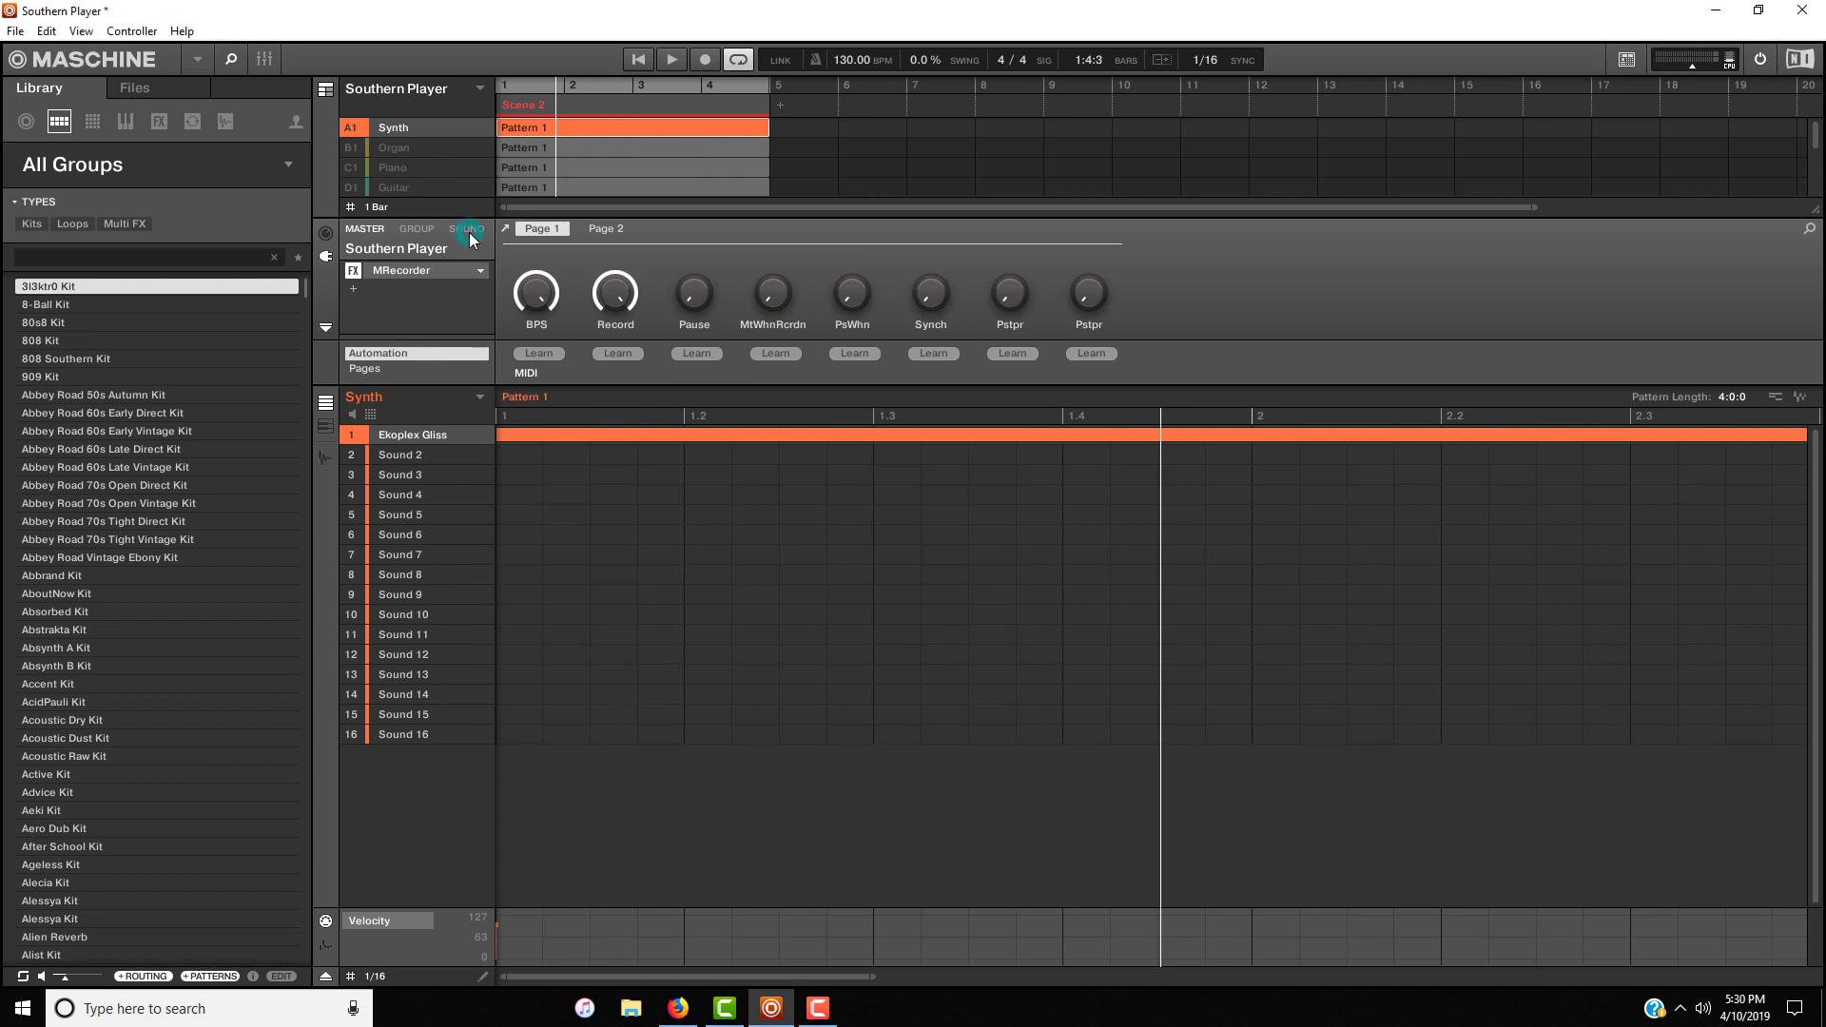
click(469, 231)
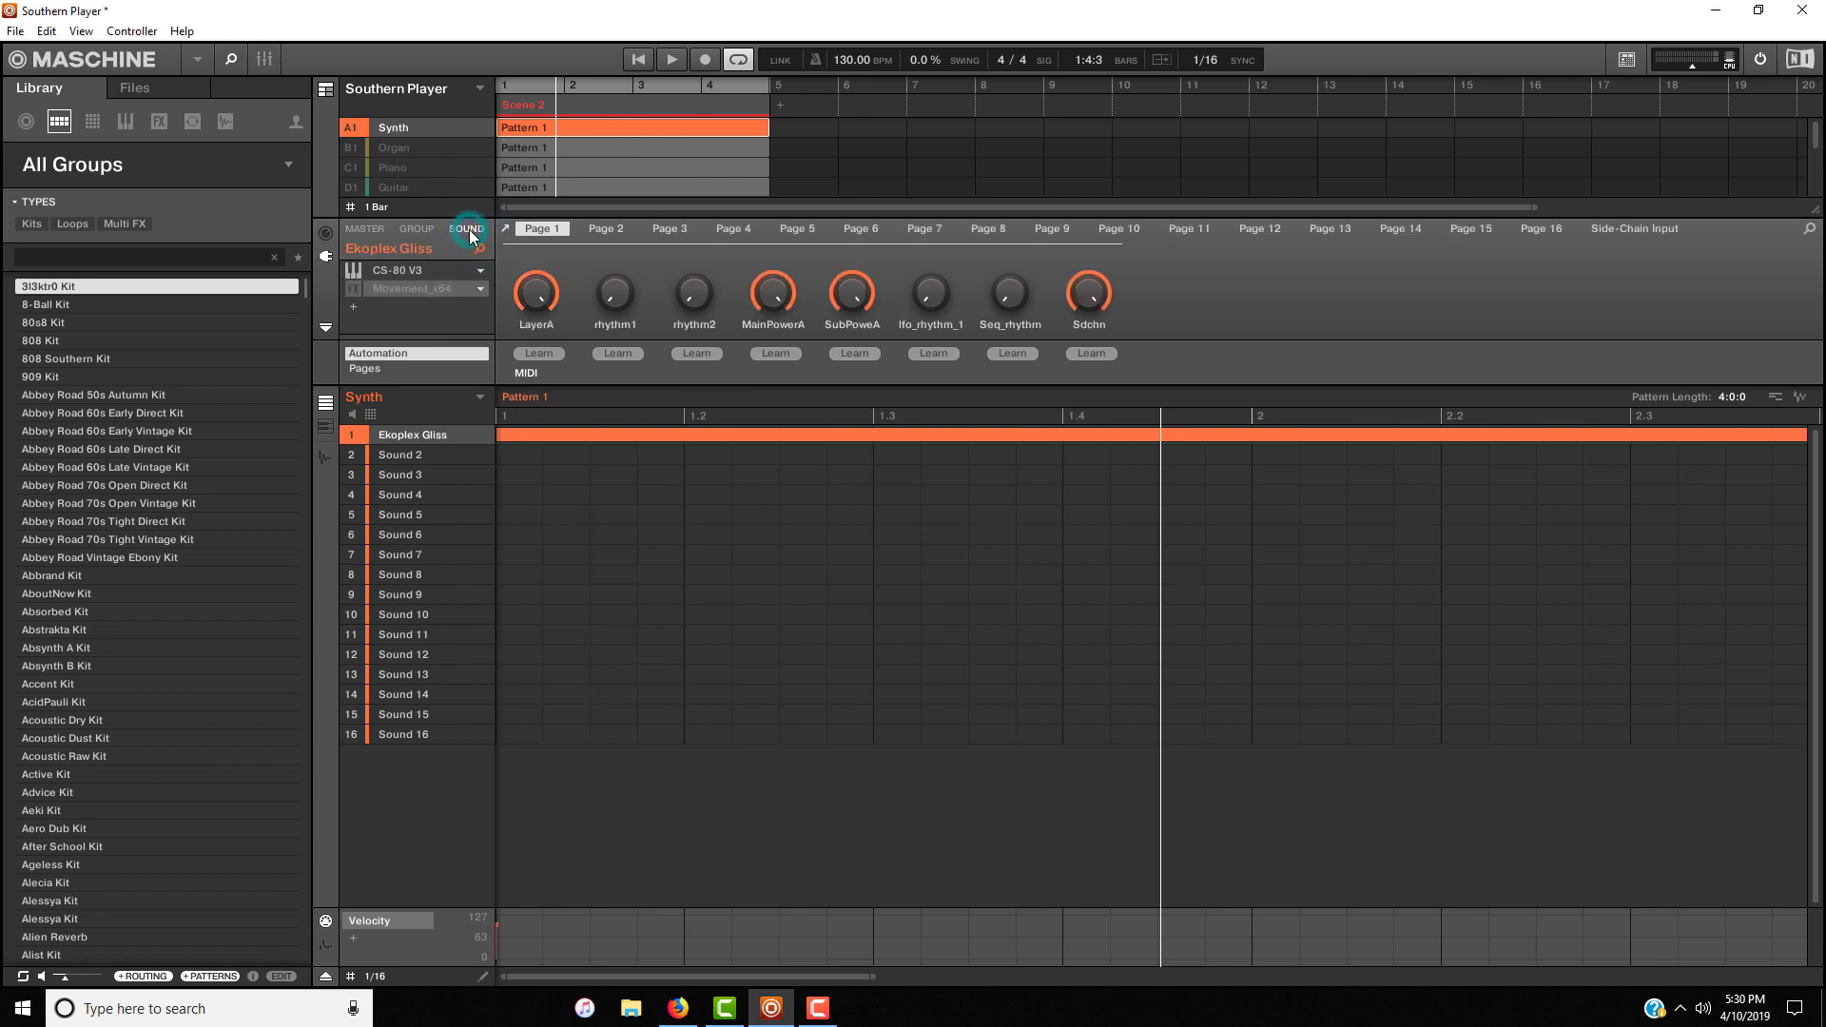
click(414, 271)
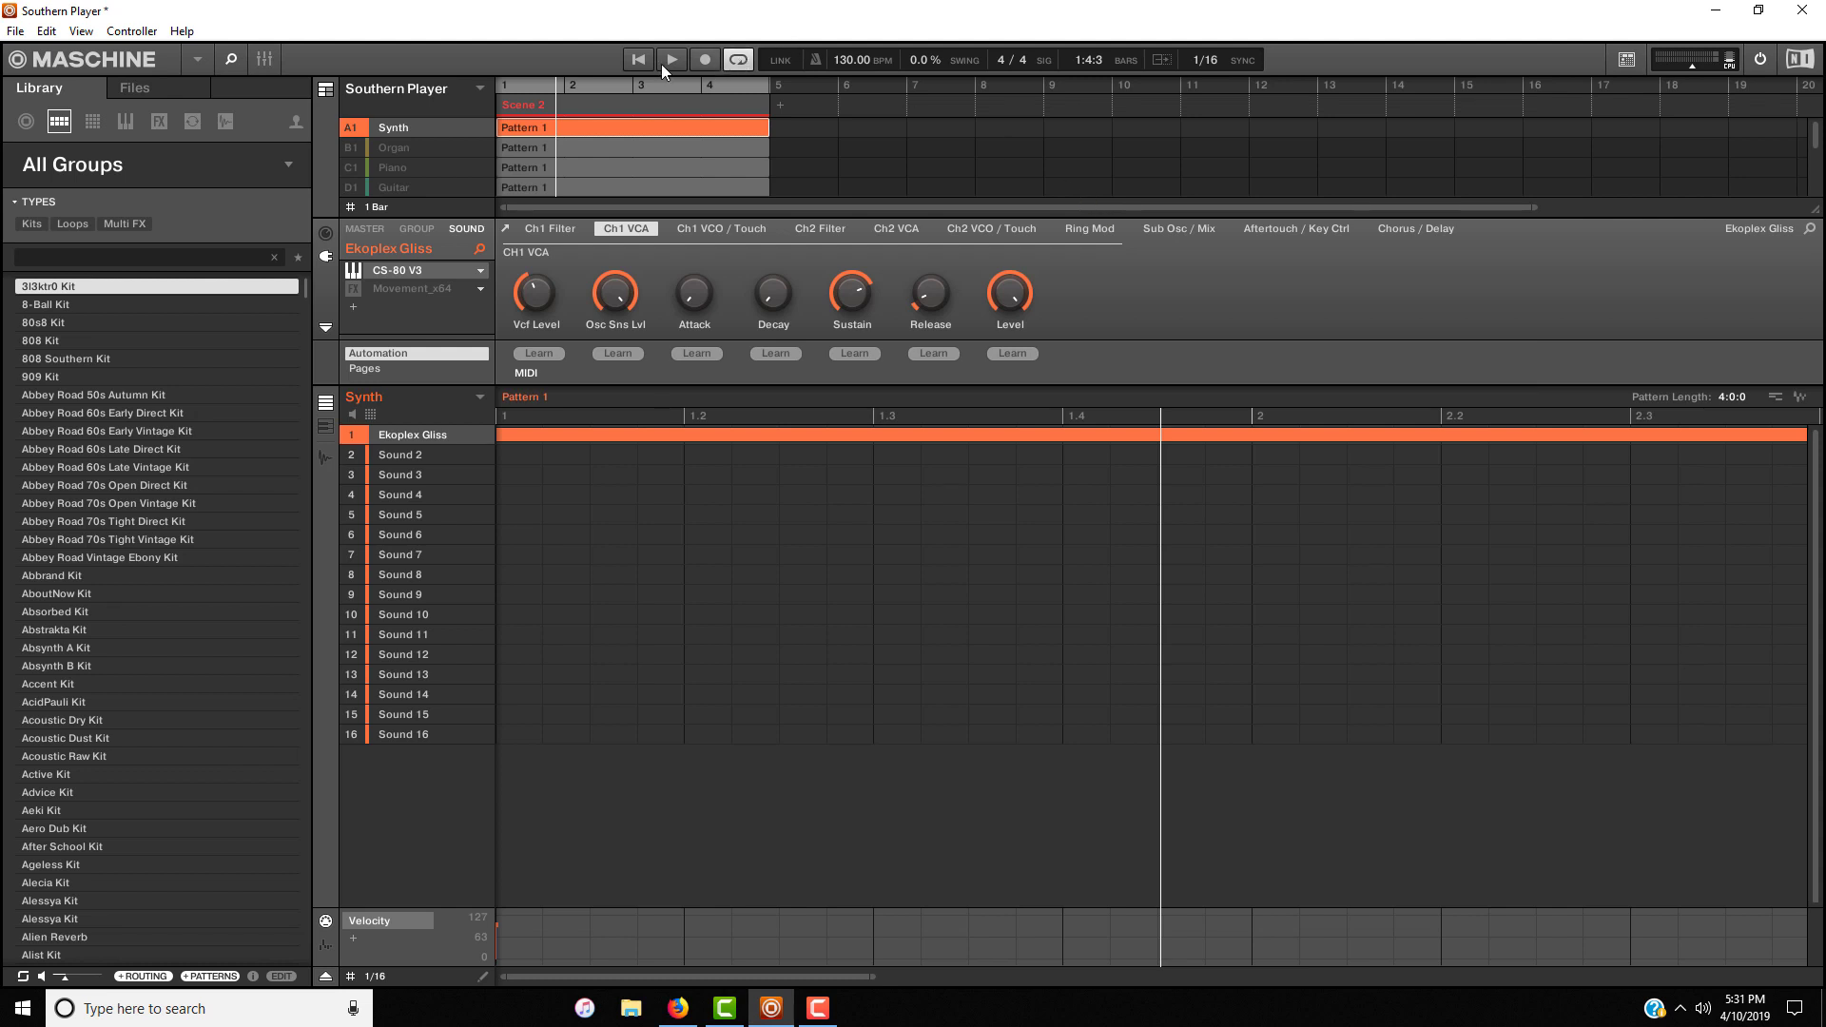
click(635, 58)
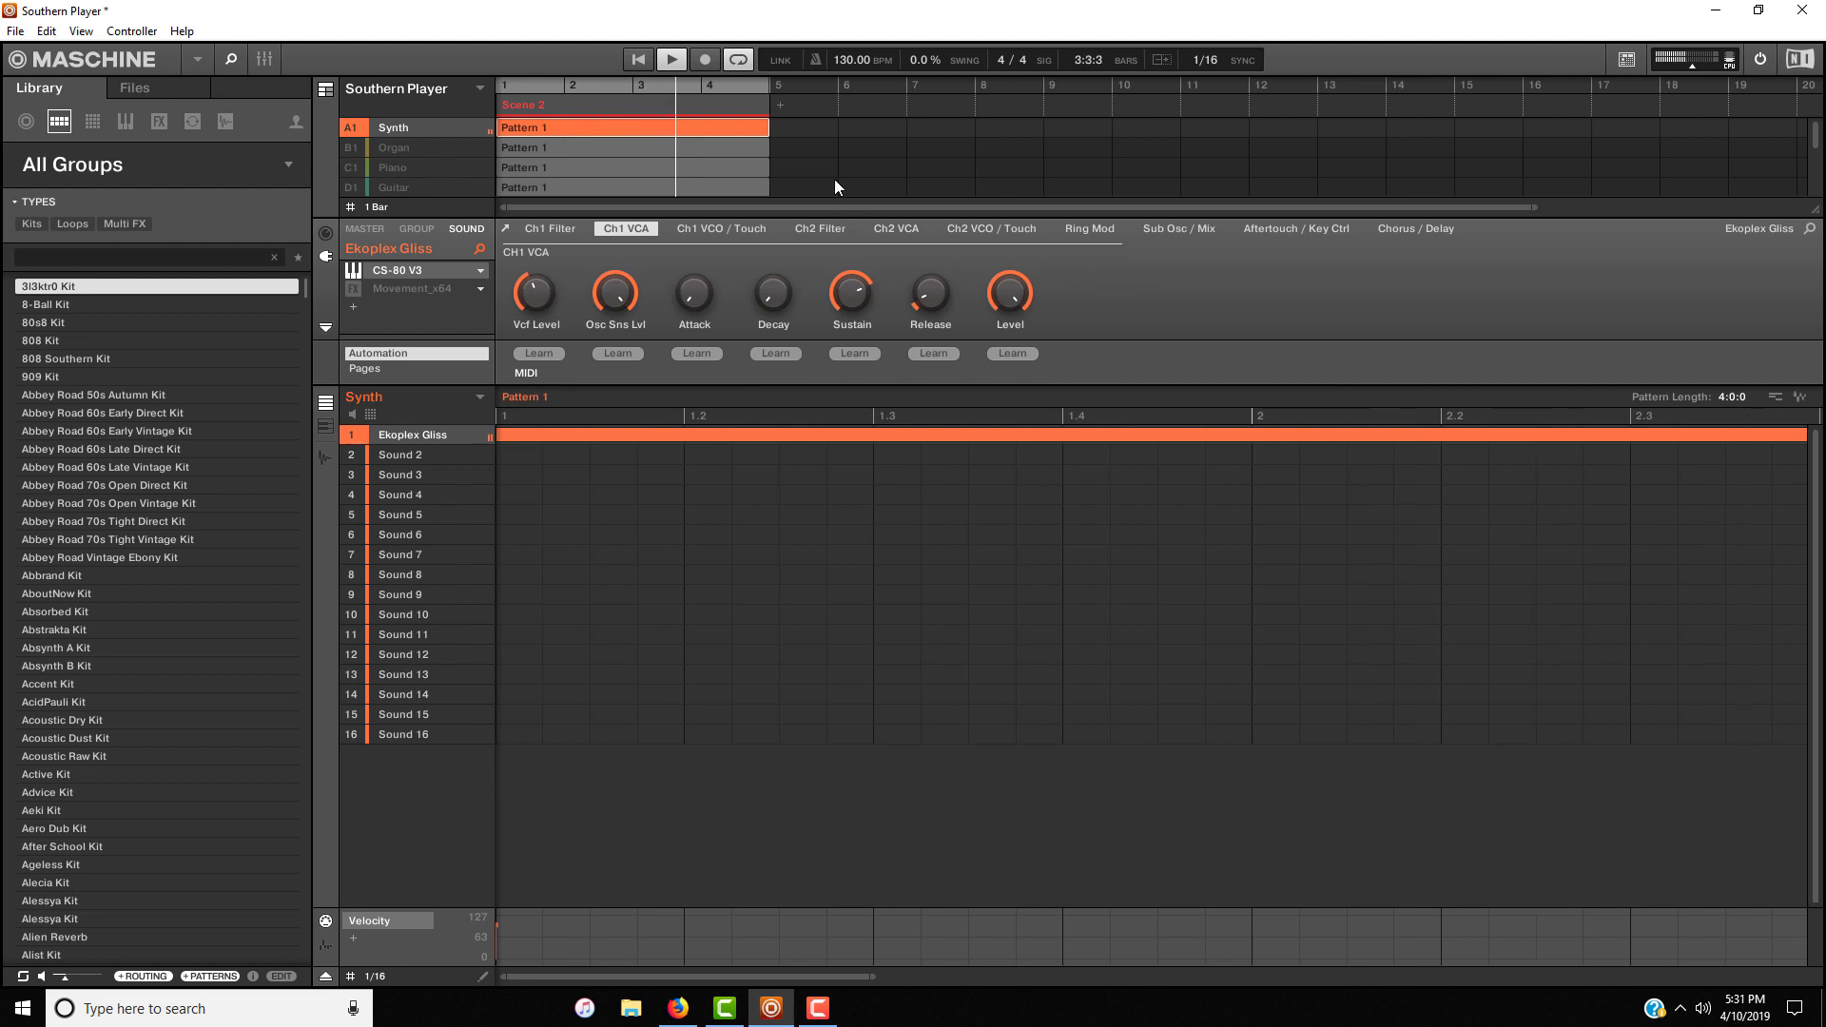
Step: Enable the Movement_x64 effect on the synth sound and replay the synth part, then stop
click(672, 58)
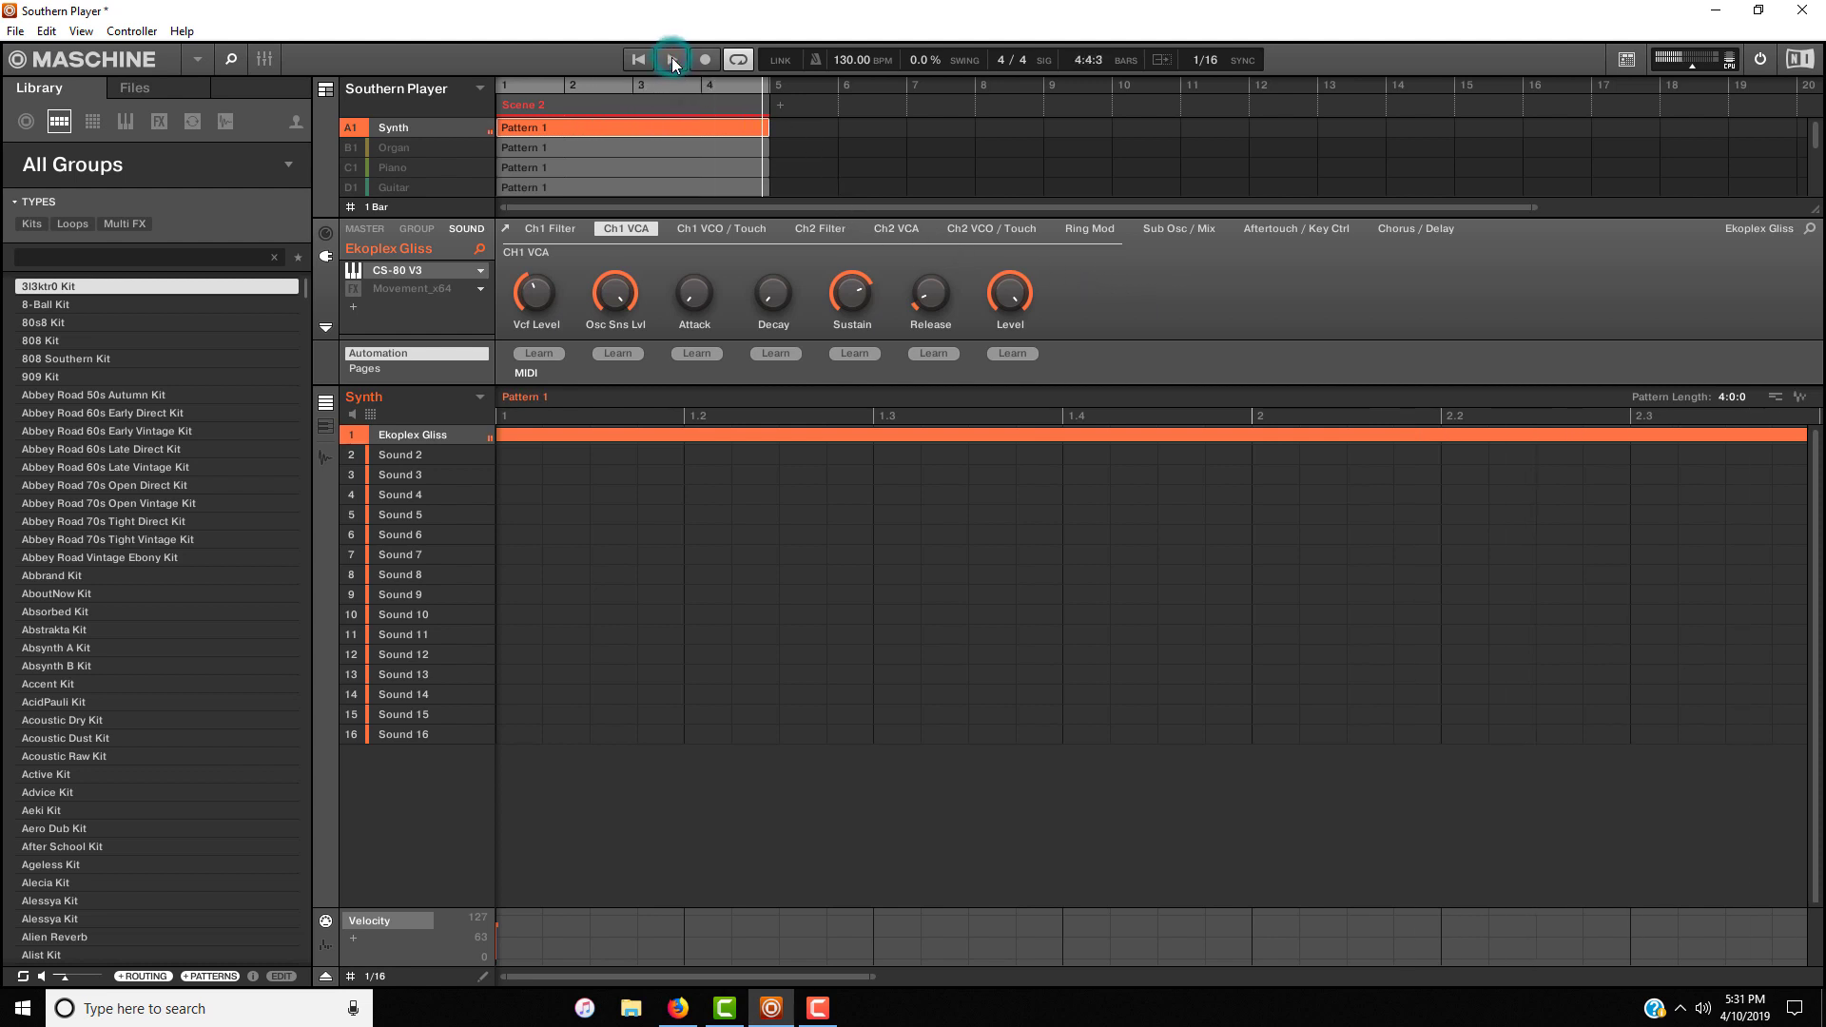
click(384, 288)
click(353, 288)
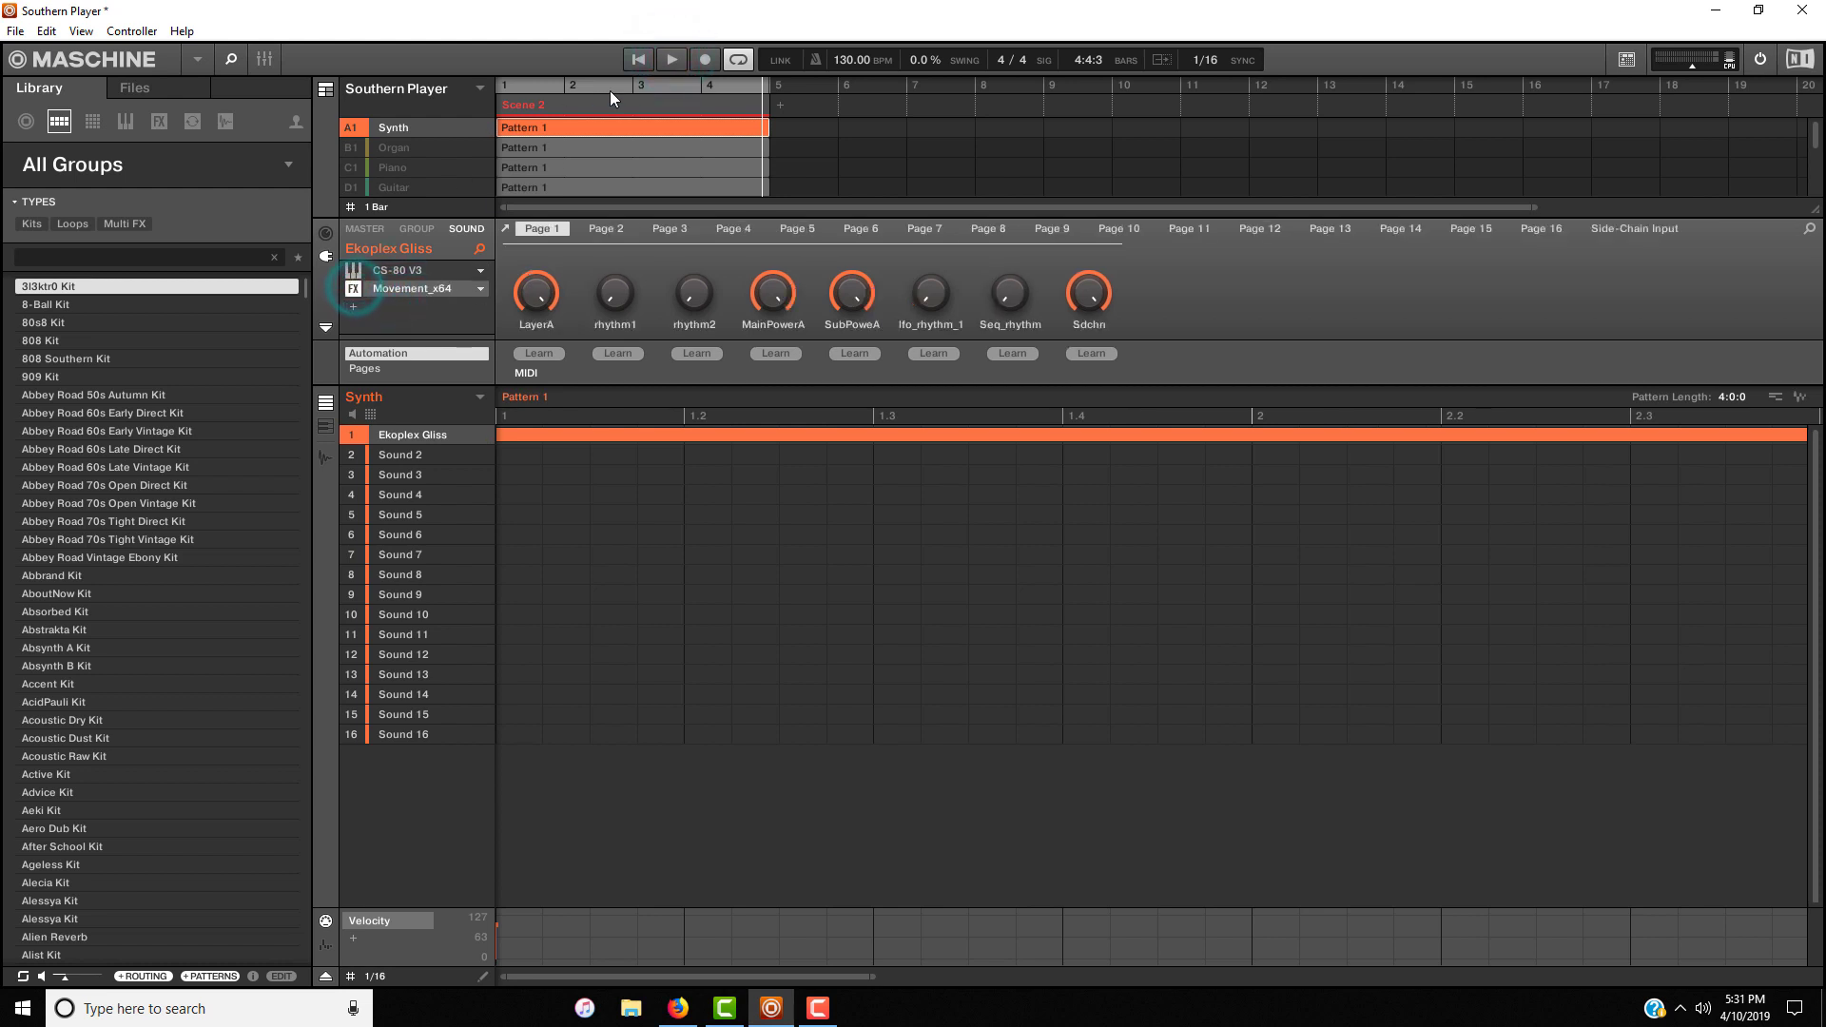
click(643, 59)
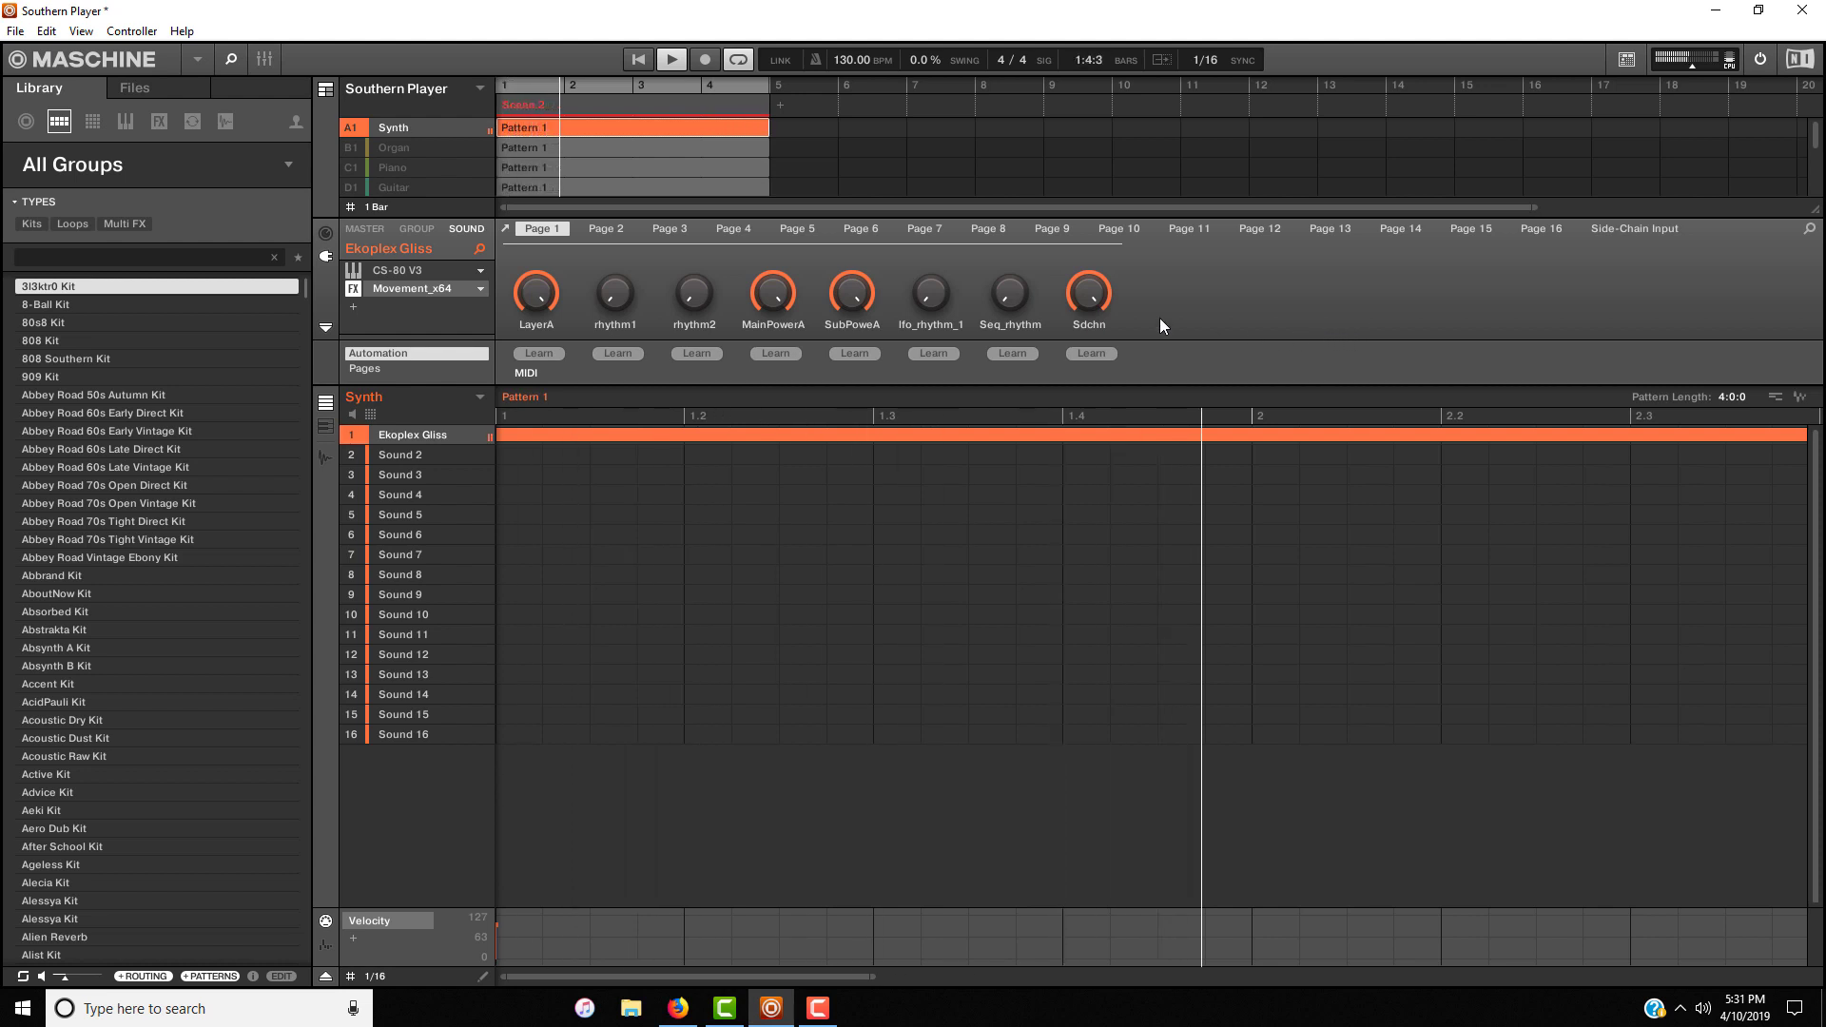
click(666, 60)
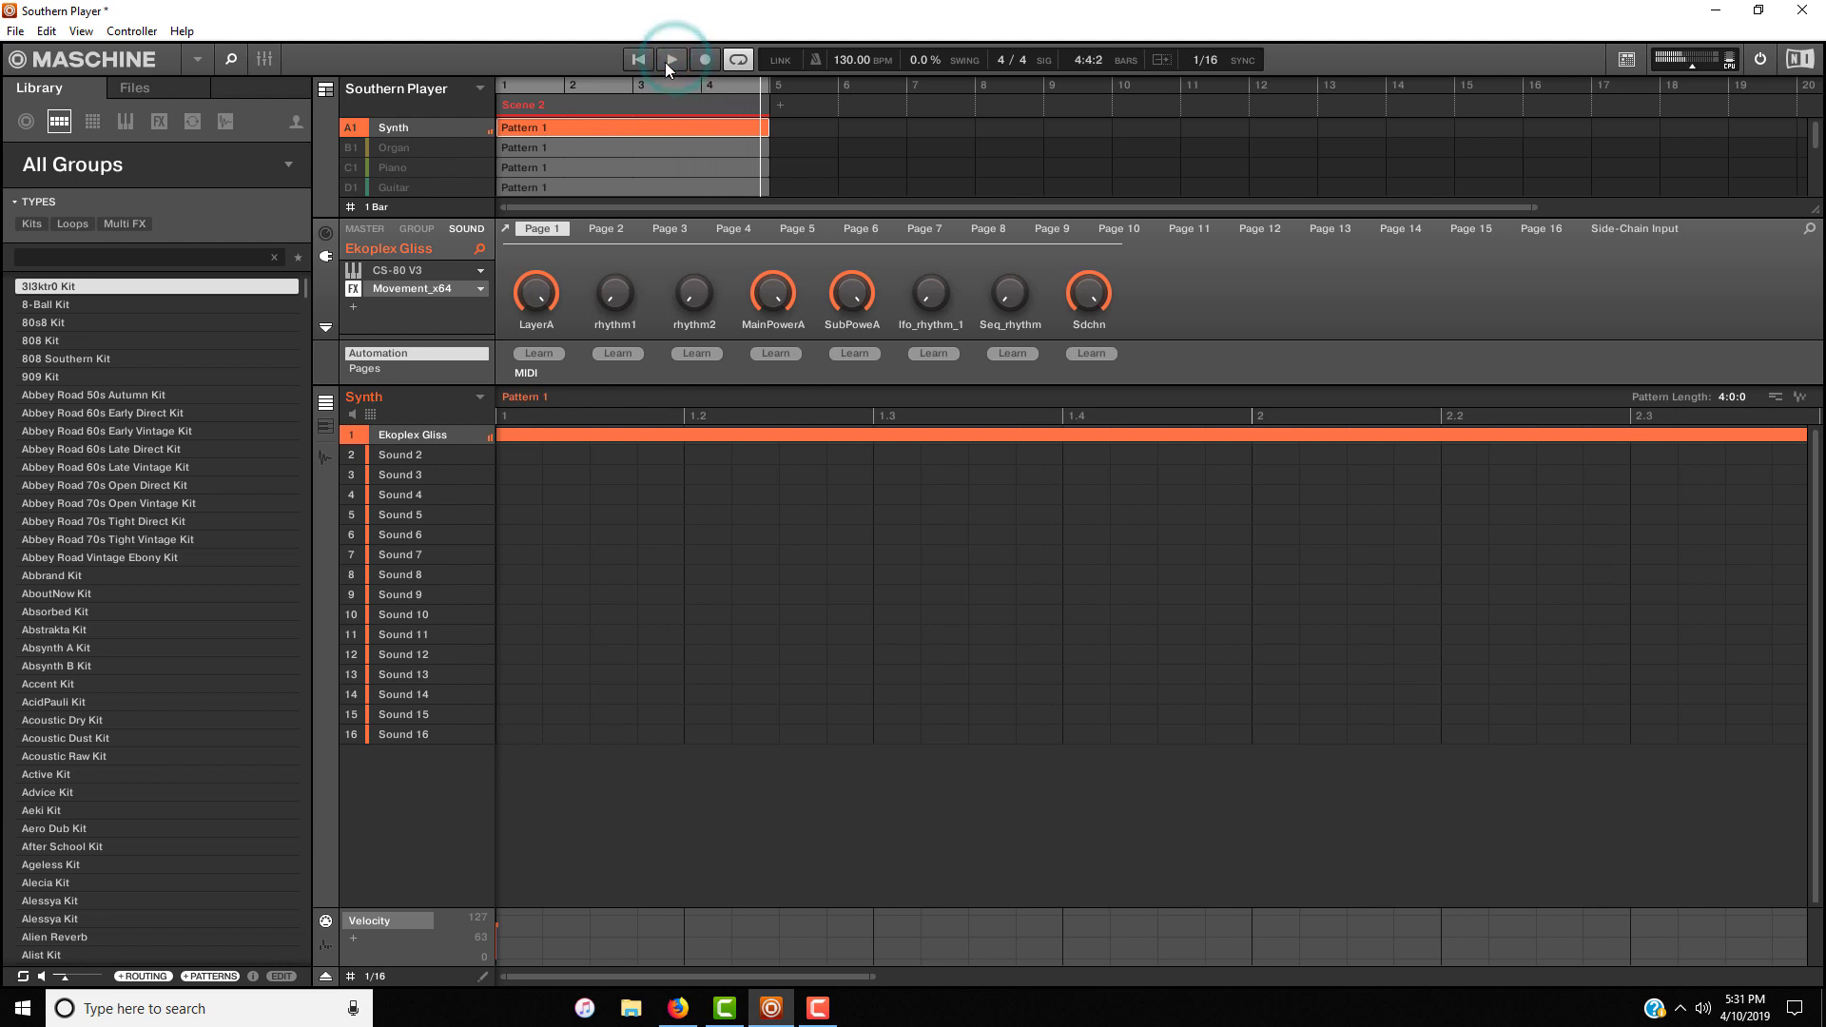
Step: Unmute the Organ group, view its VOX Continental plugin, mute Synth, and play Dirty Leslie
click(391, 149)
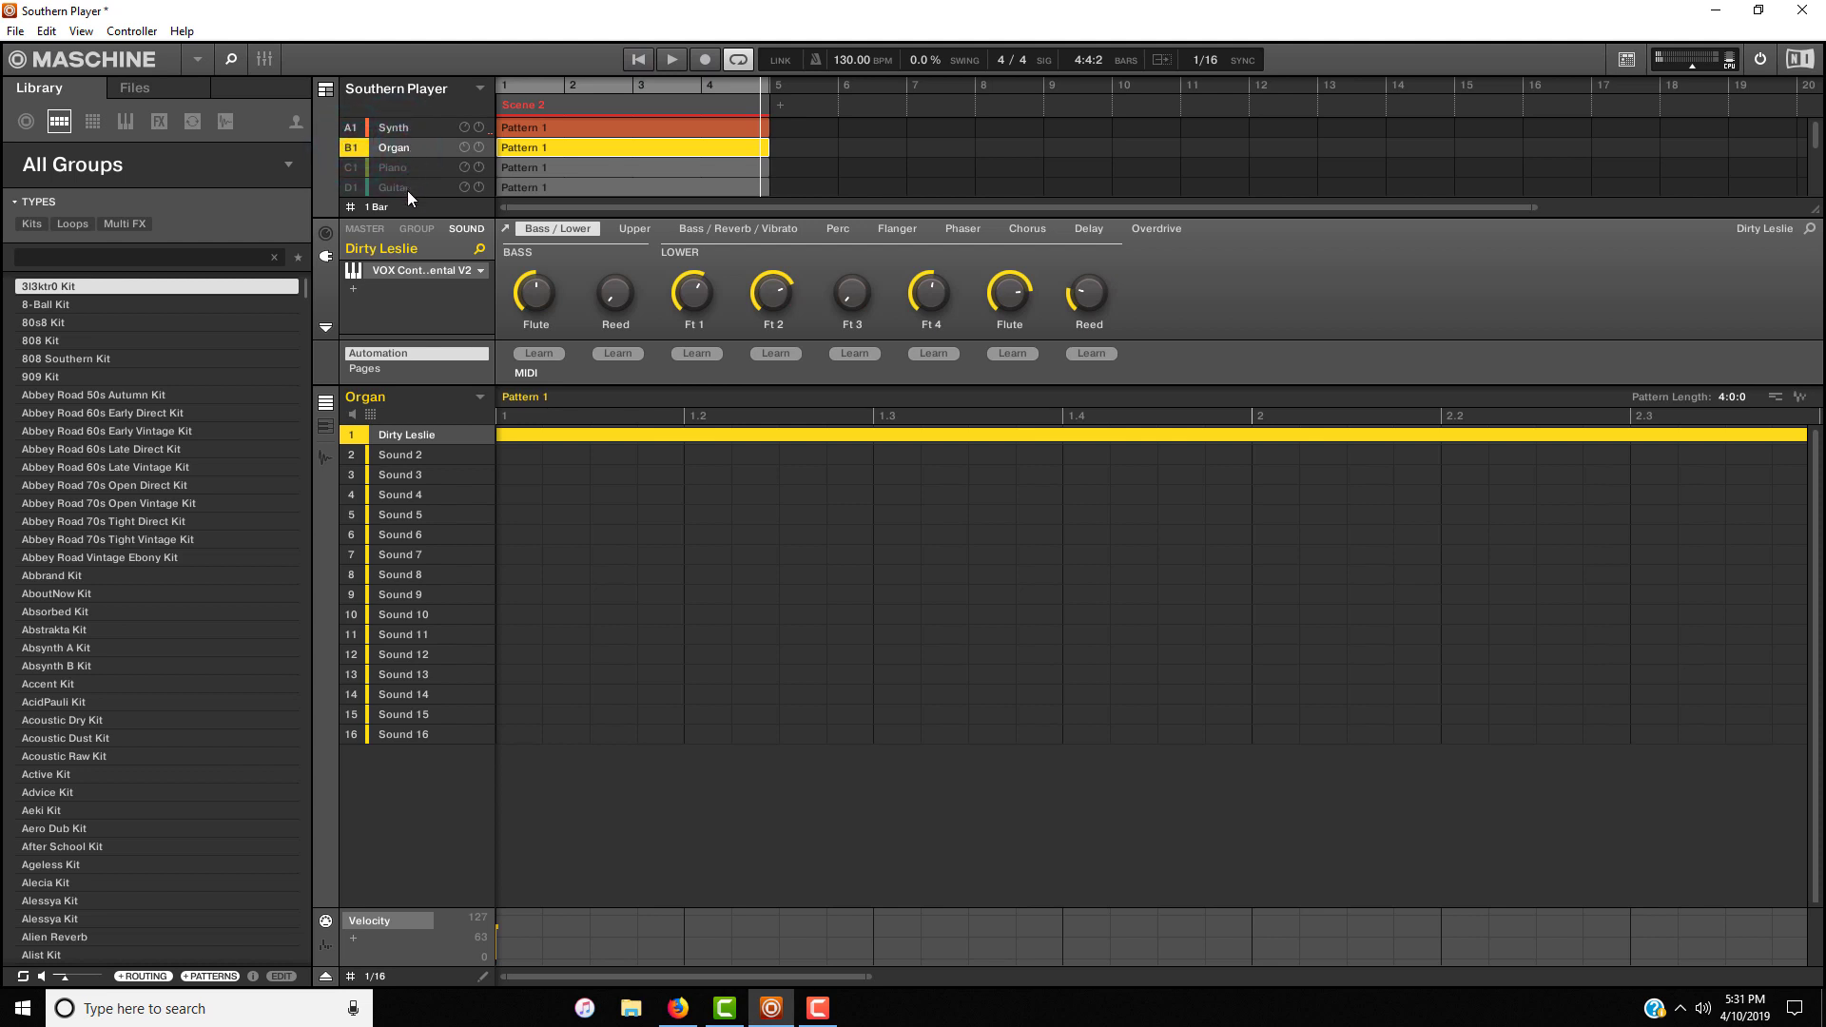
click(425, 272)
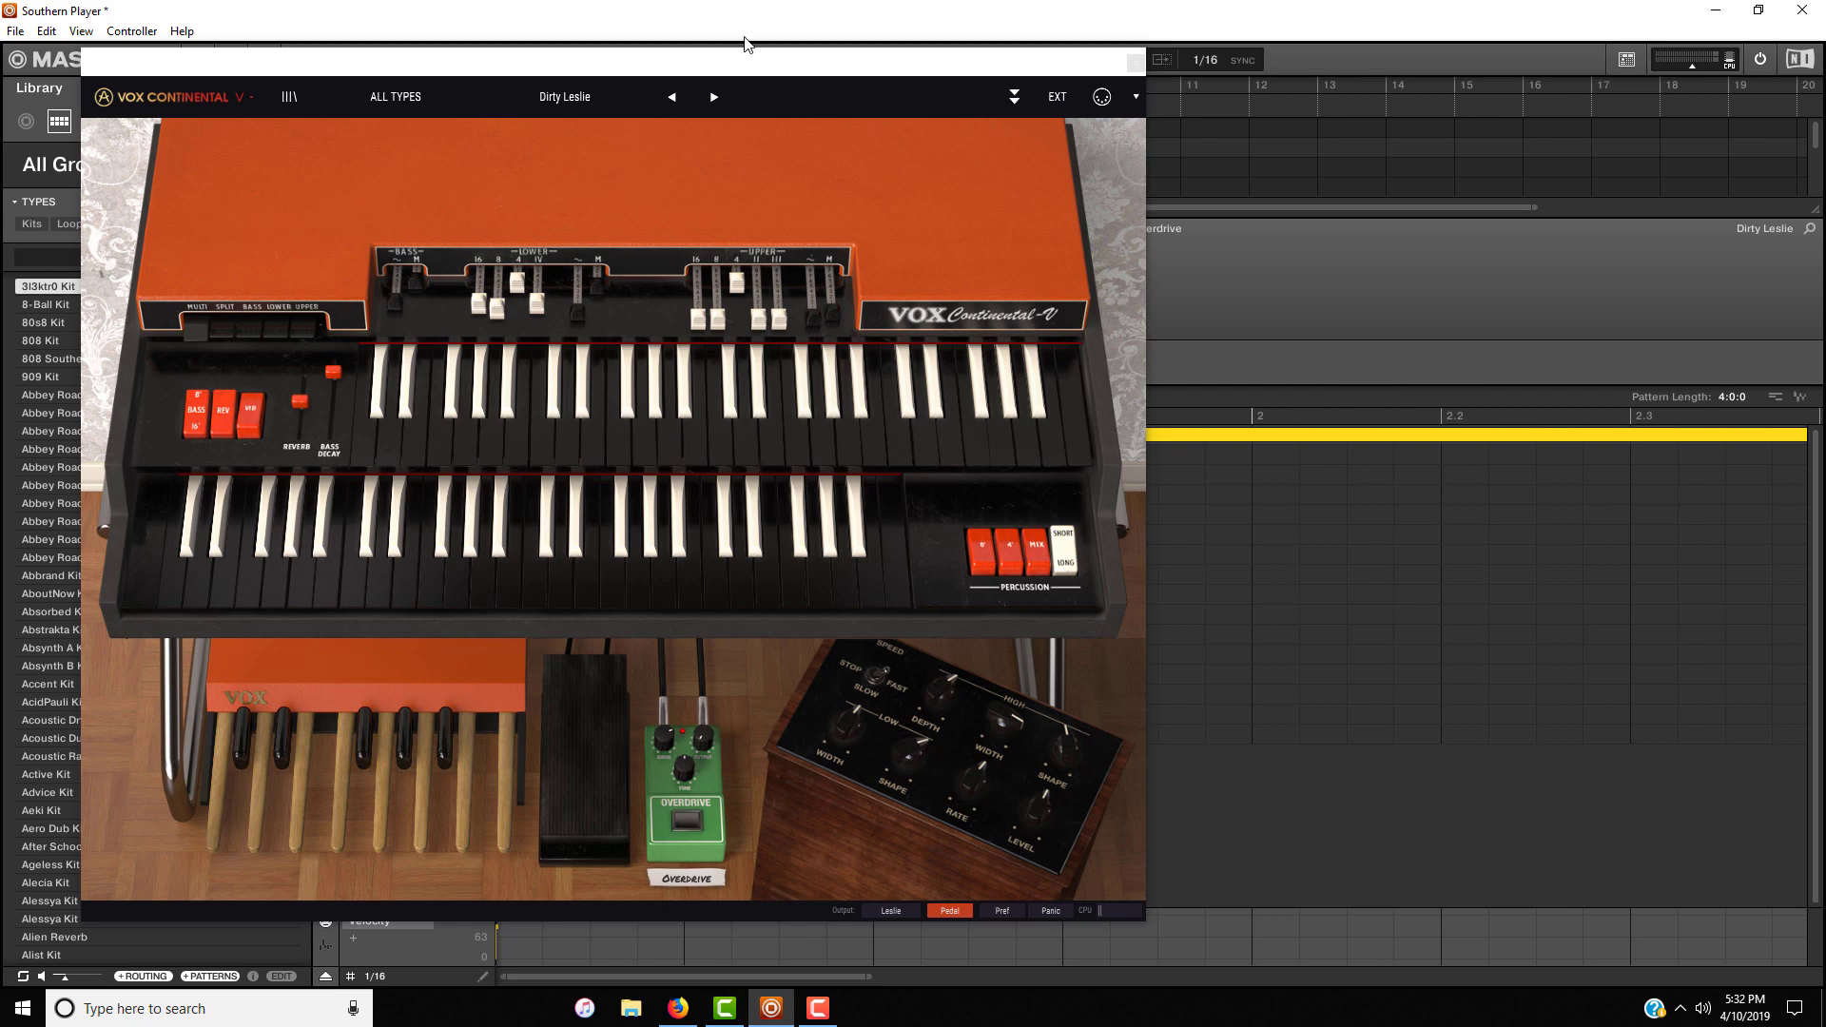
click(1136, 62)
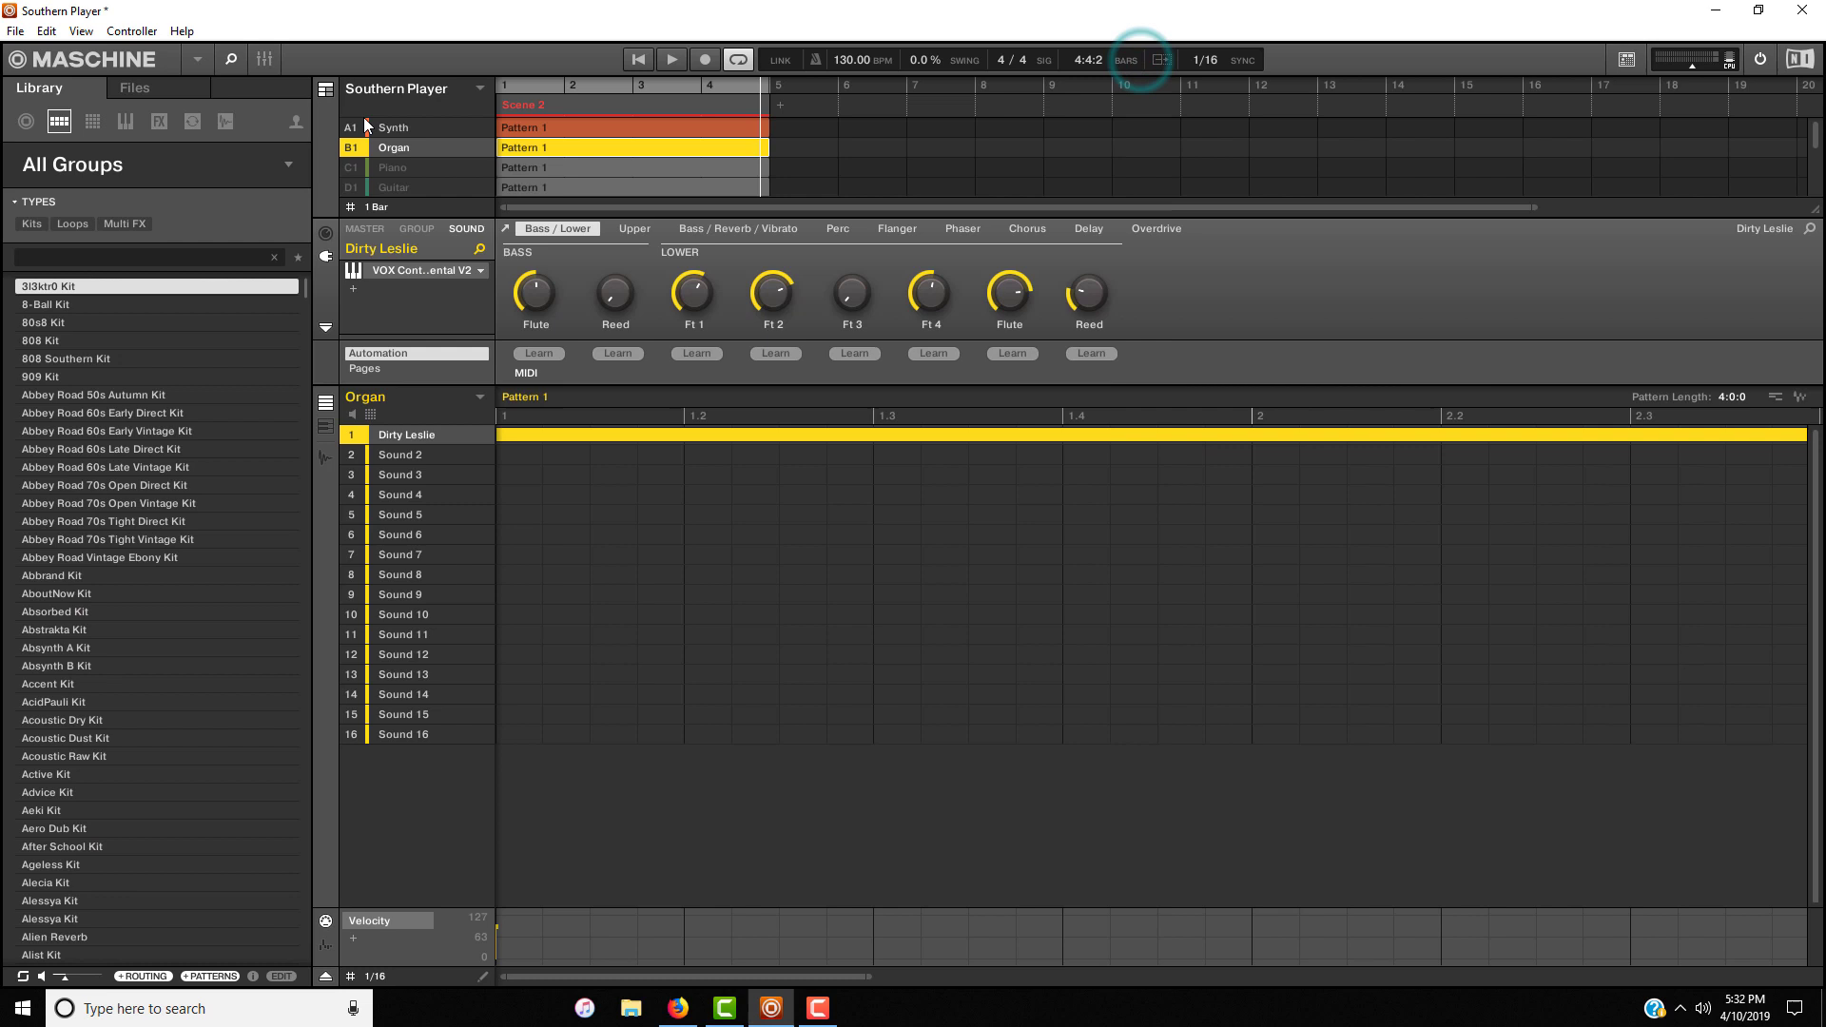
click(364, 142)
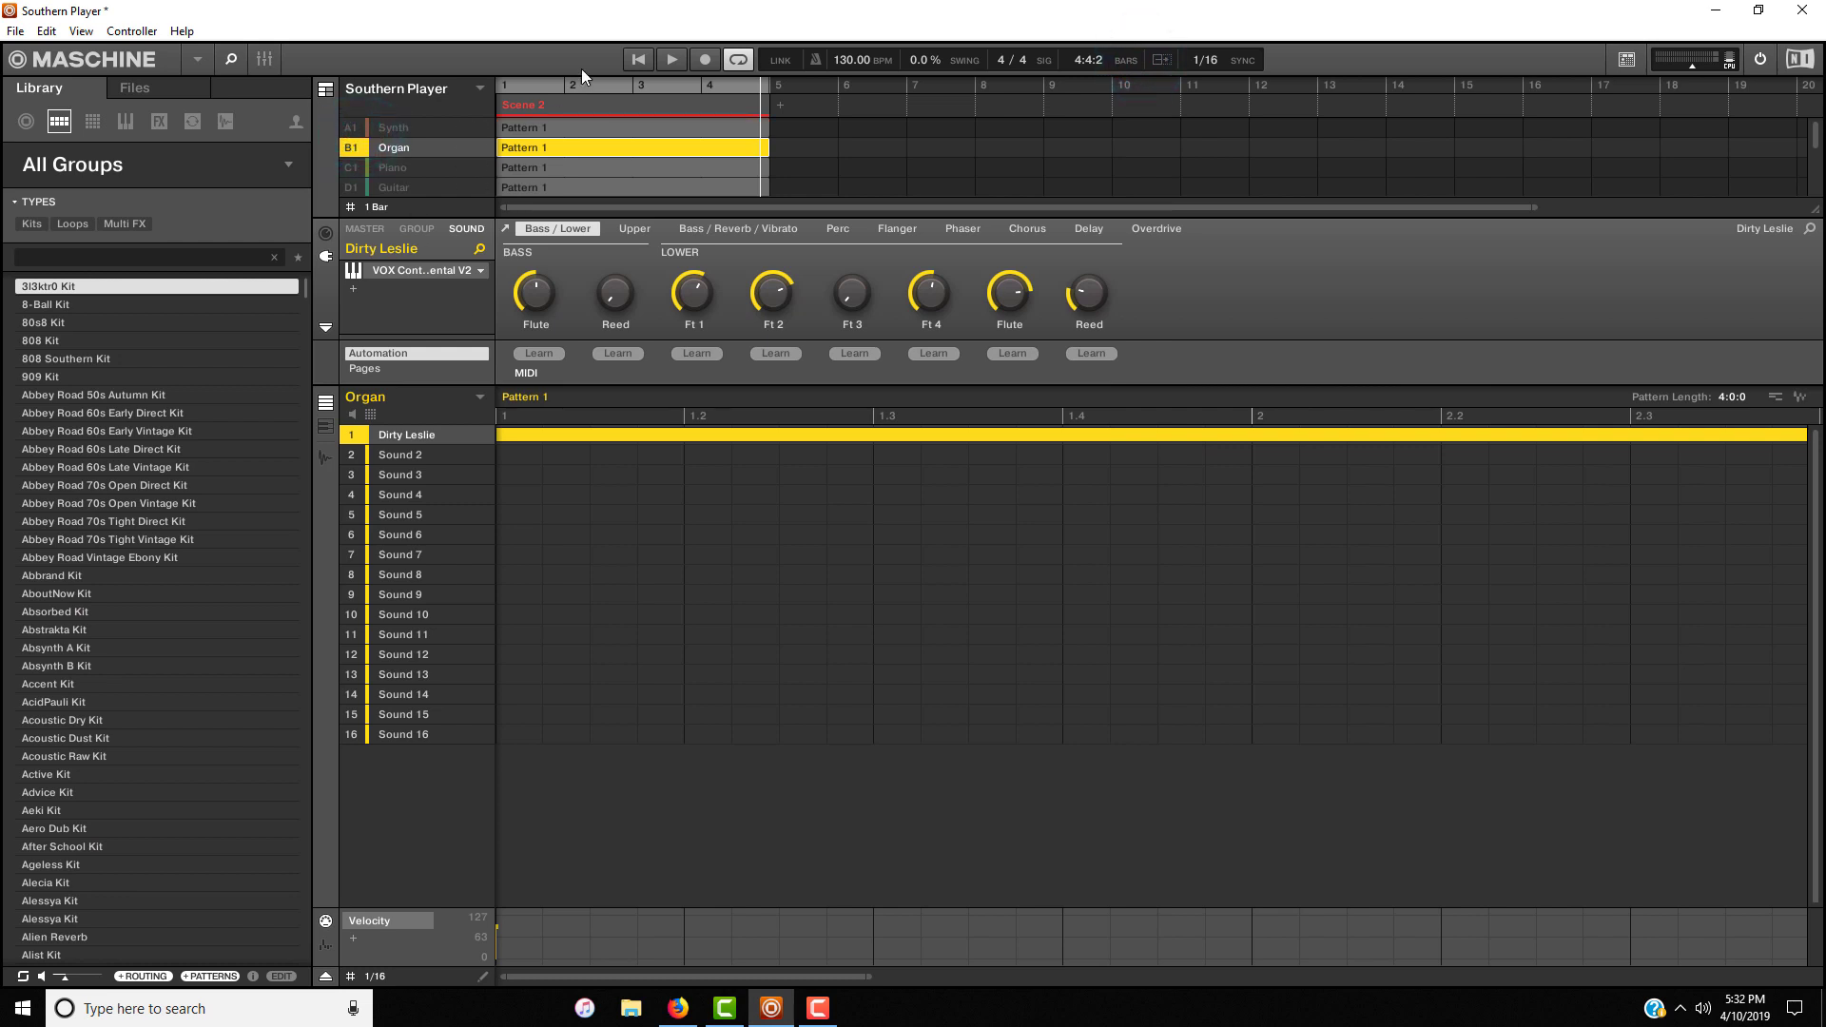
click(635, 62)
Step: Select the Piano group, bypass Movement_x64, view Piano V, and play American Large Studio dry
click(672, 59)
click(380, 167)
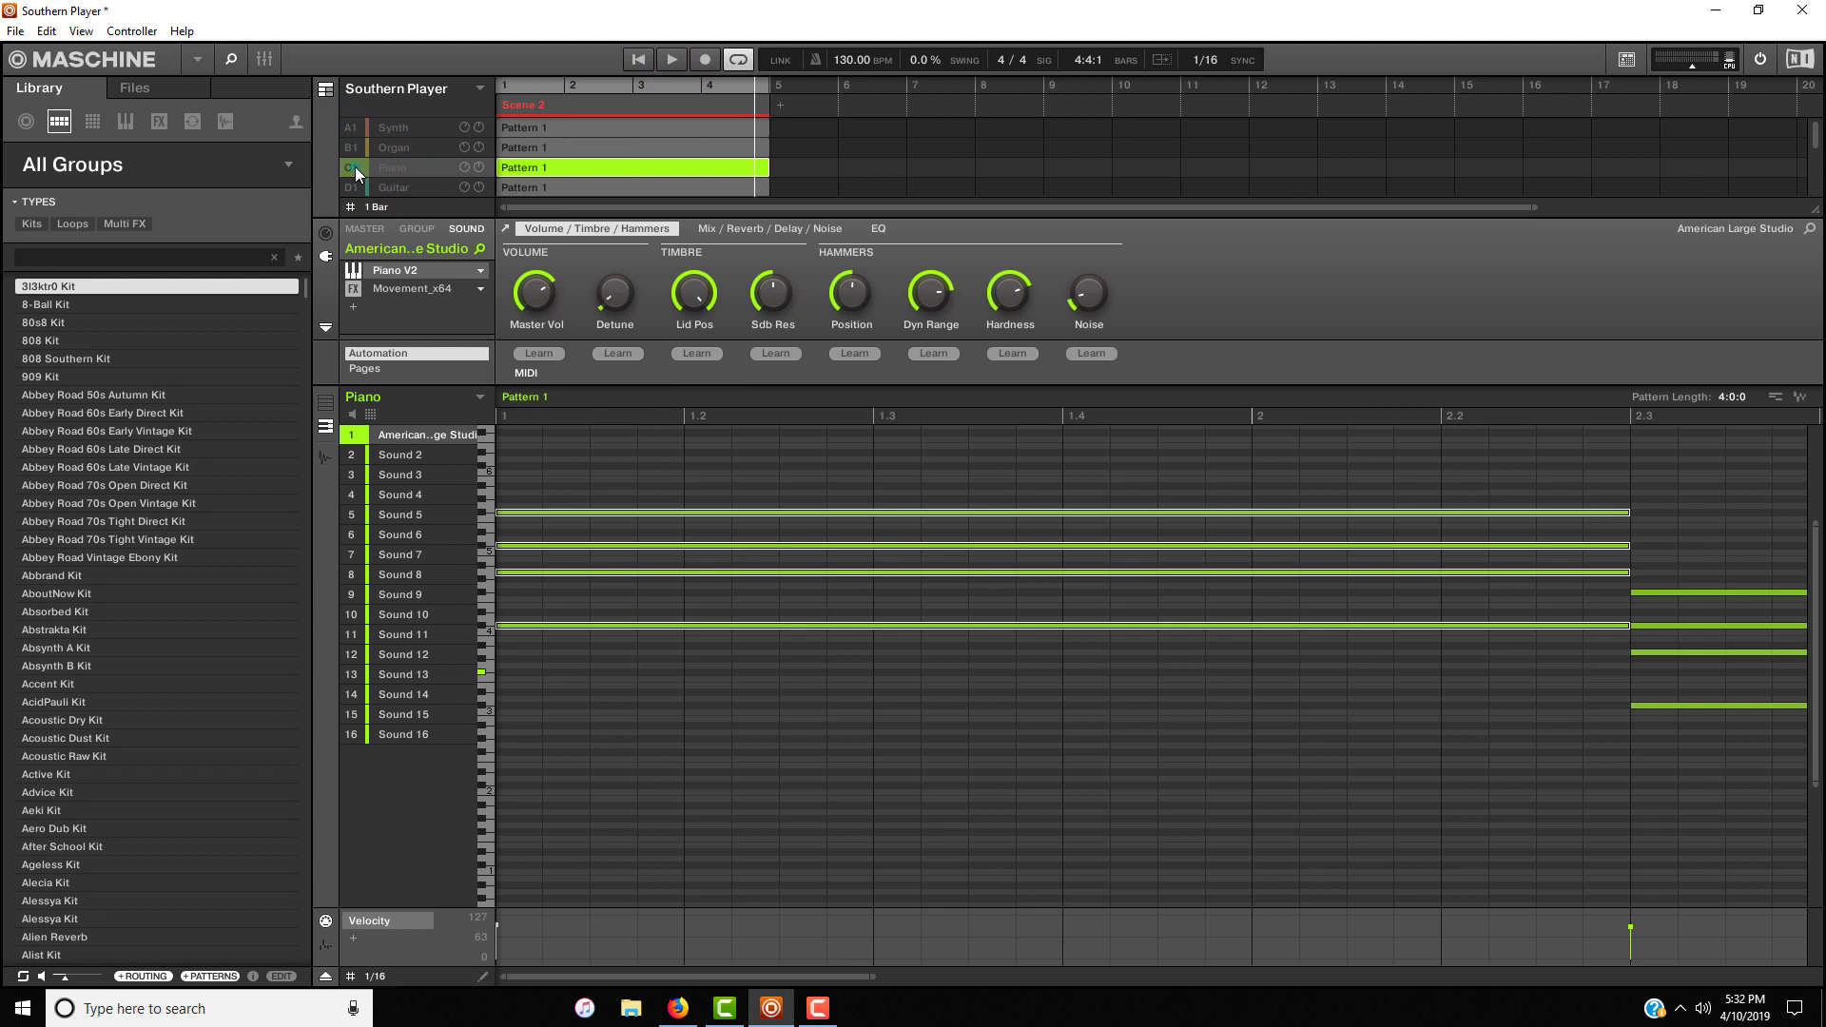
click(357, 293)
click(391, 272)
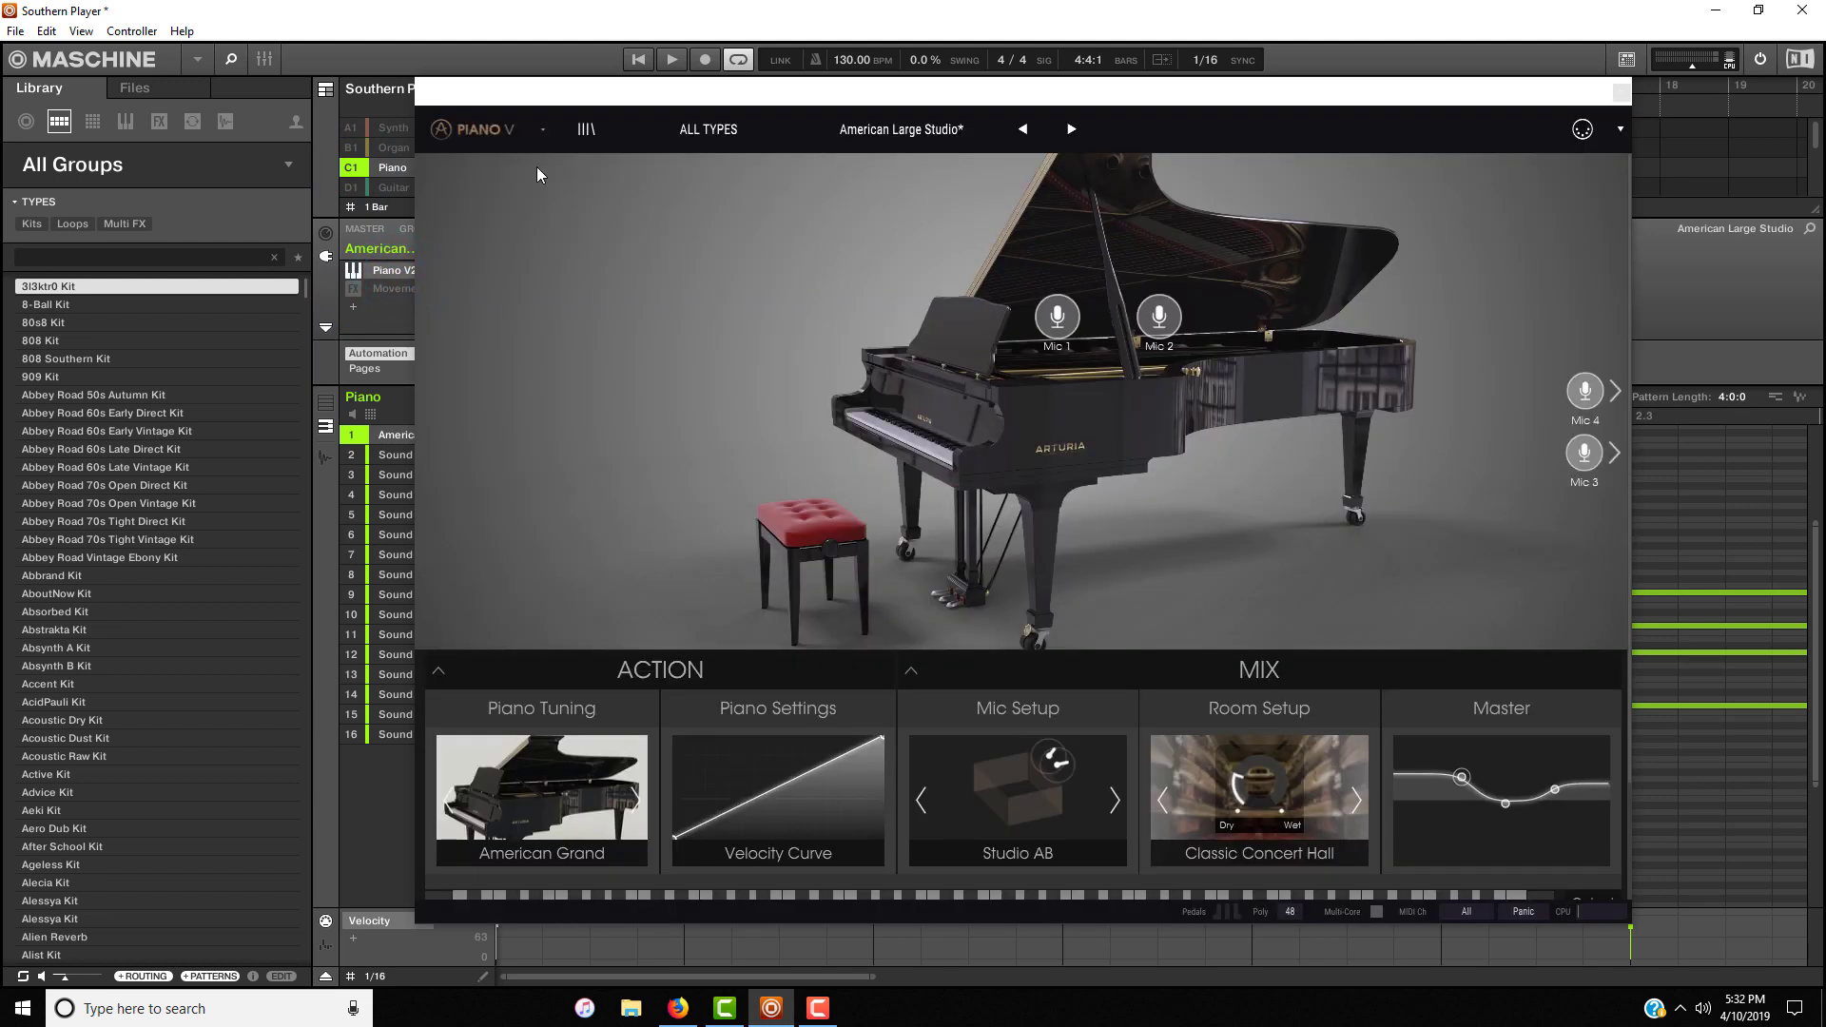
click(1622, 92)
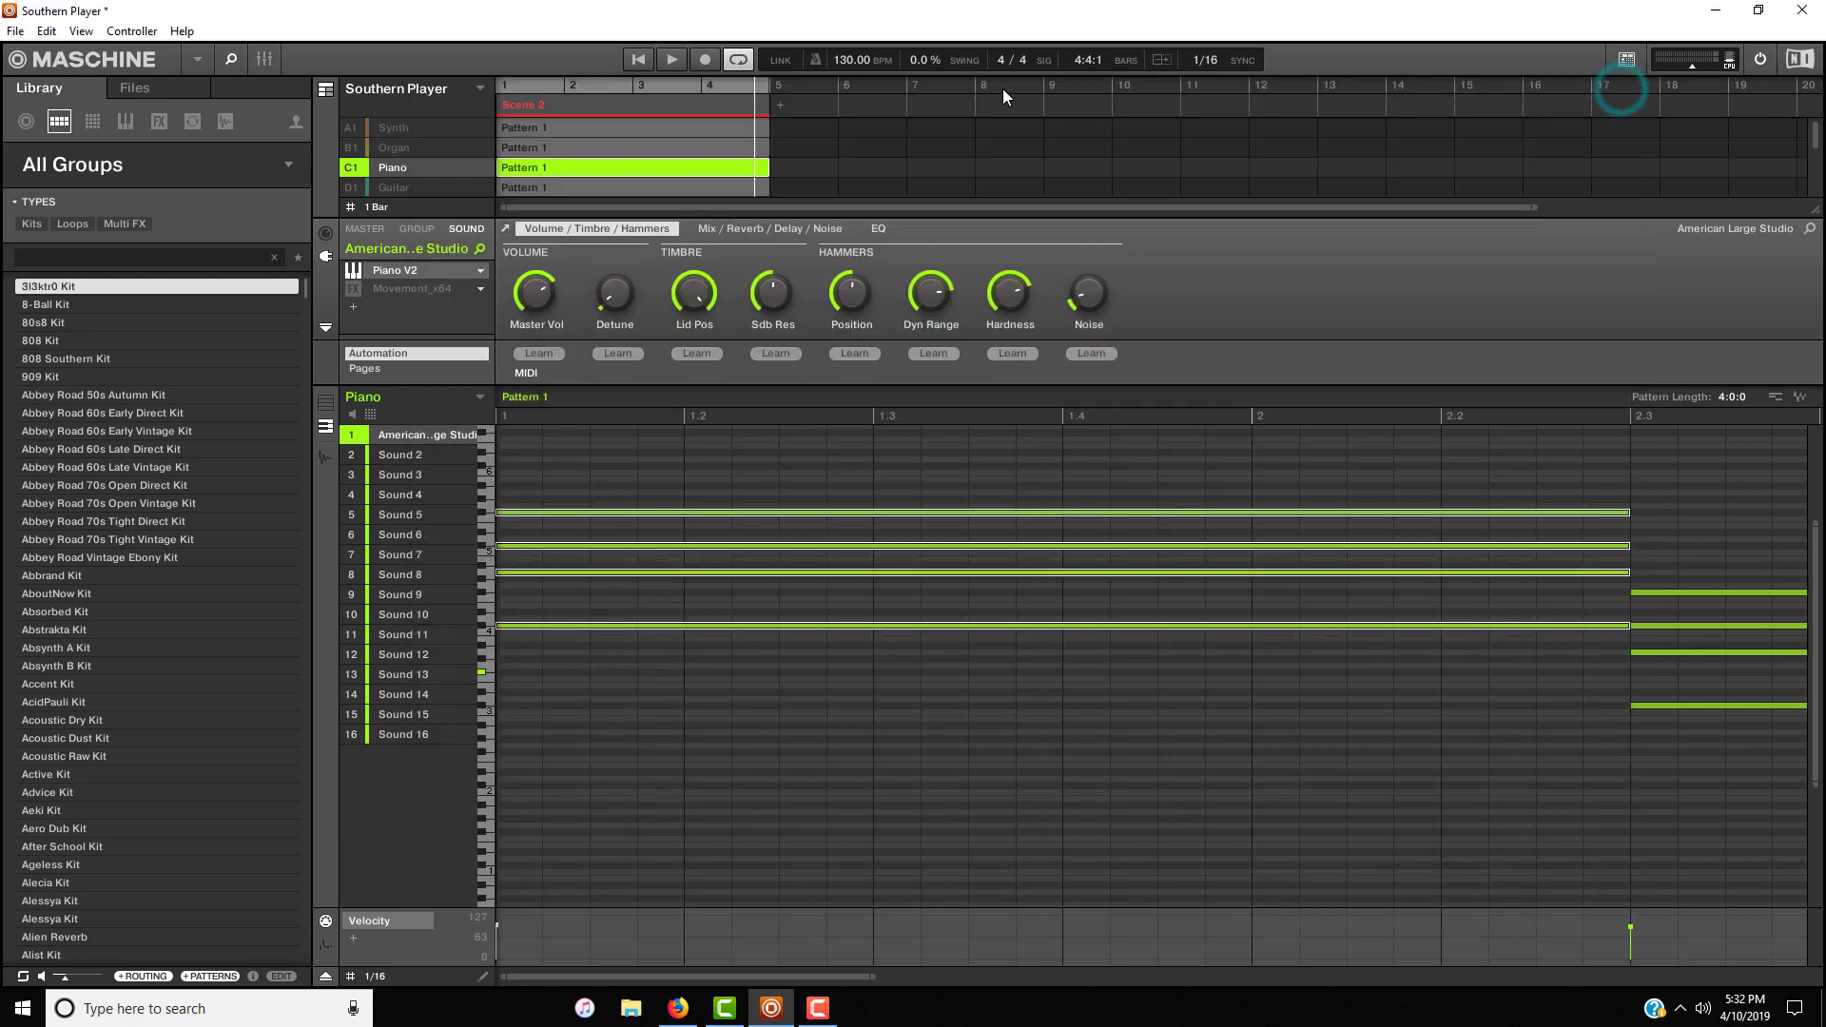
click(639, 59)
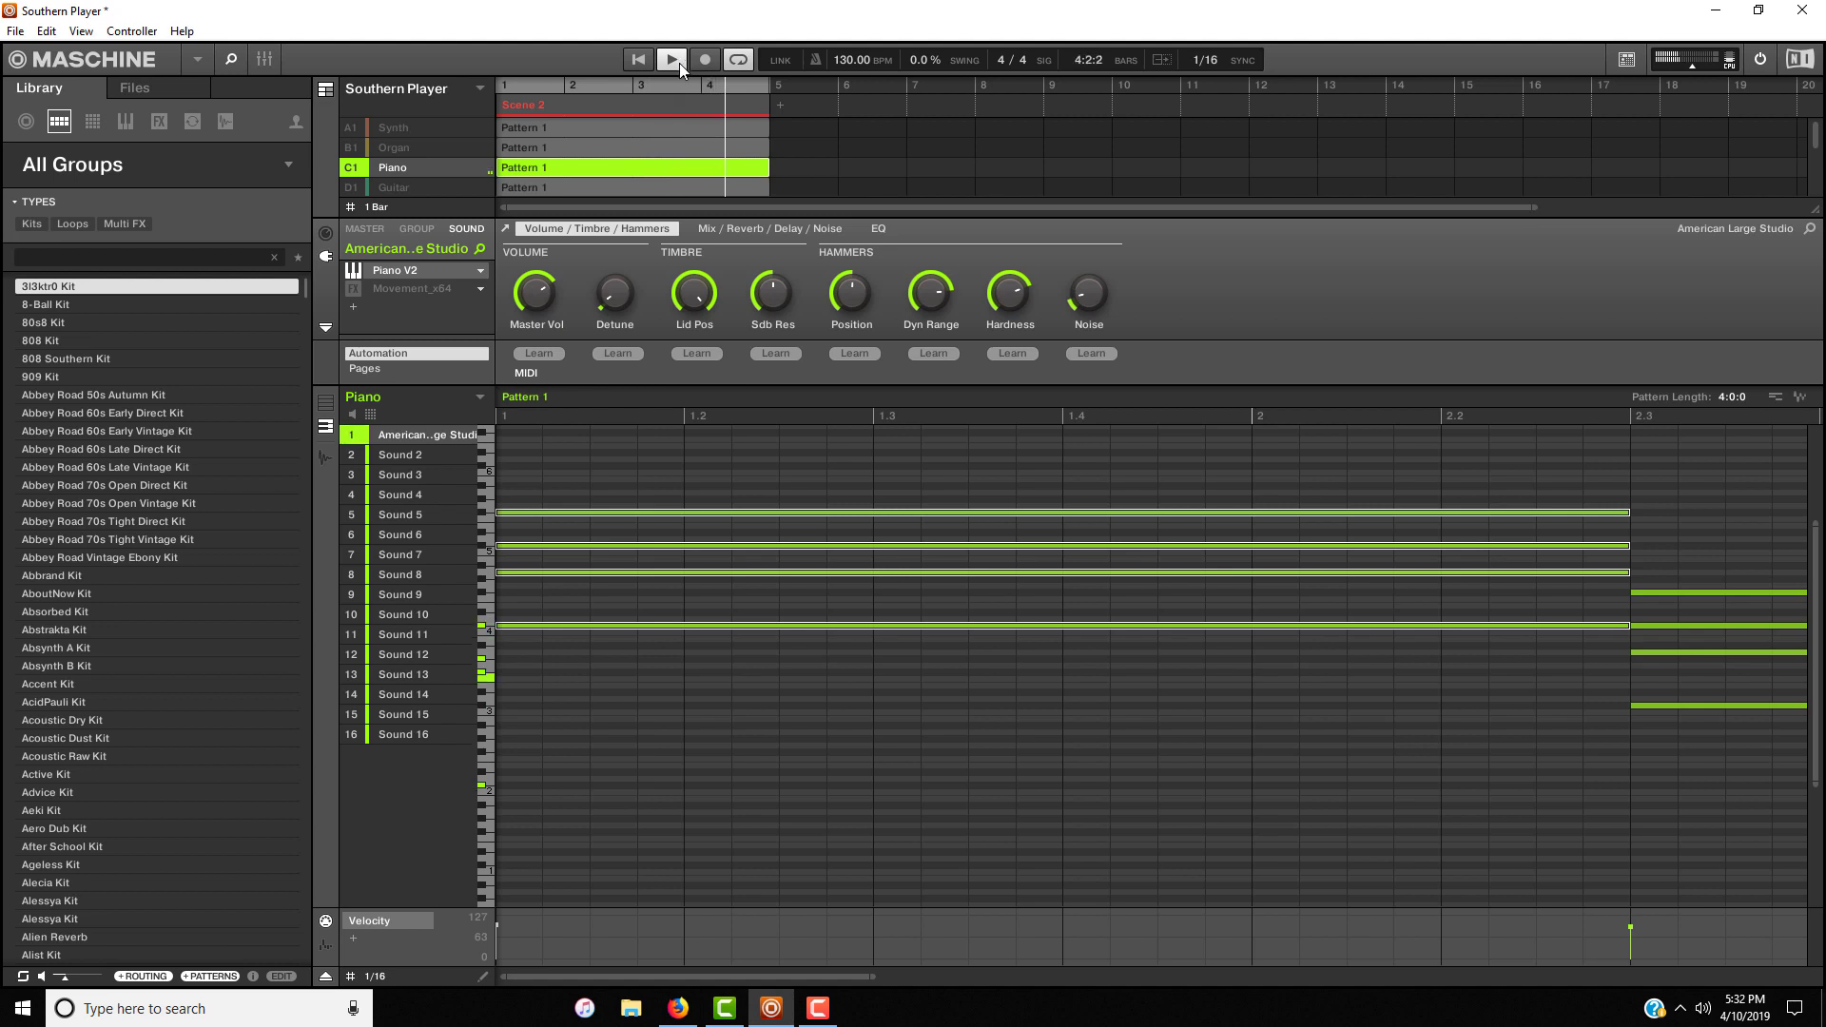
click(679, 63)
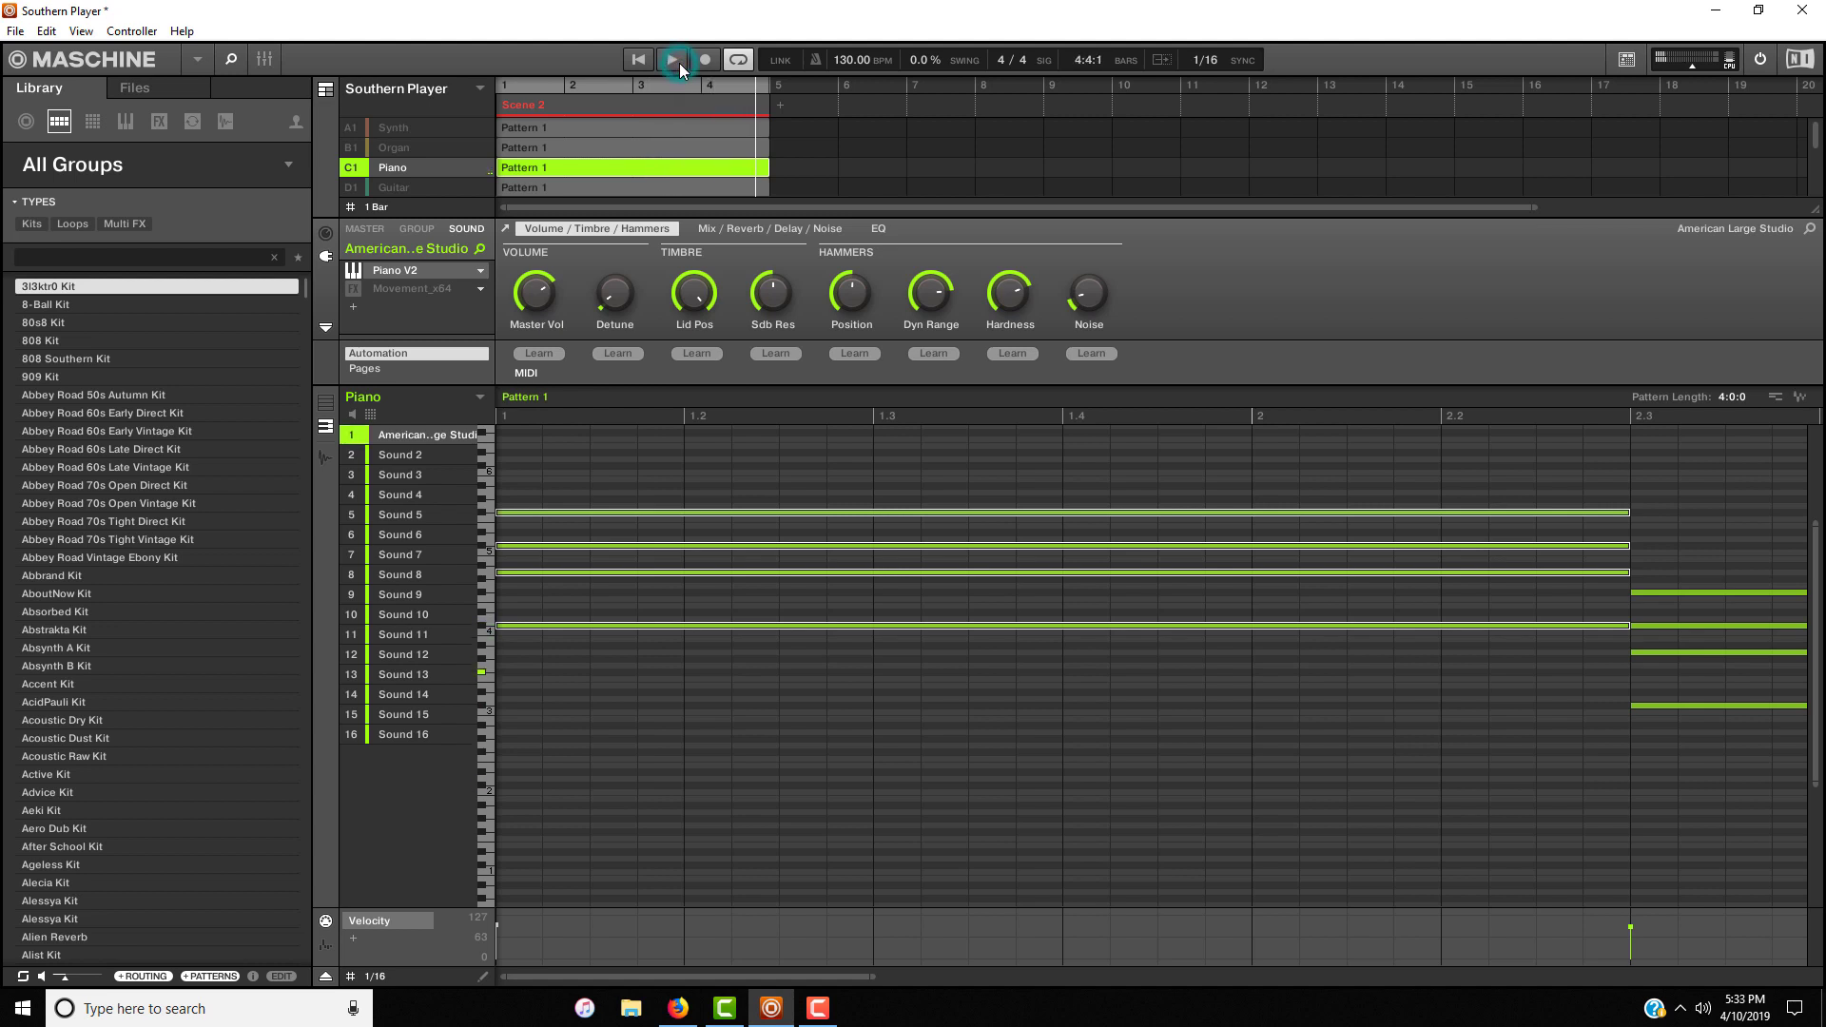
Step: Re-enable Movement_x64 on the piano and play the part again with the effect
click(351, 290)
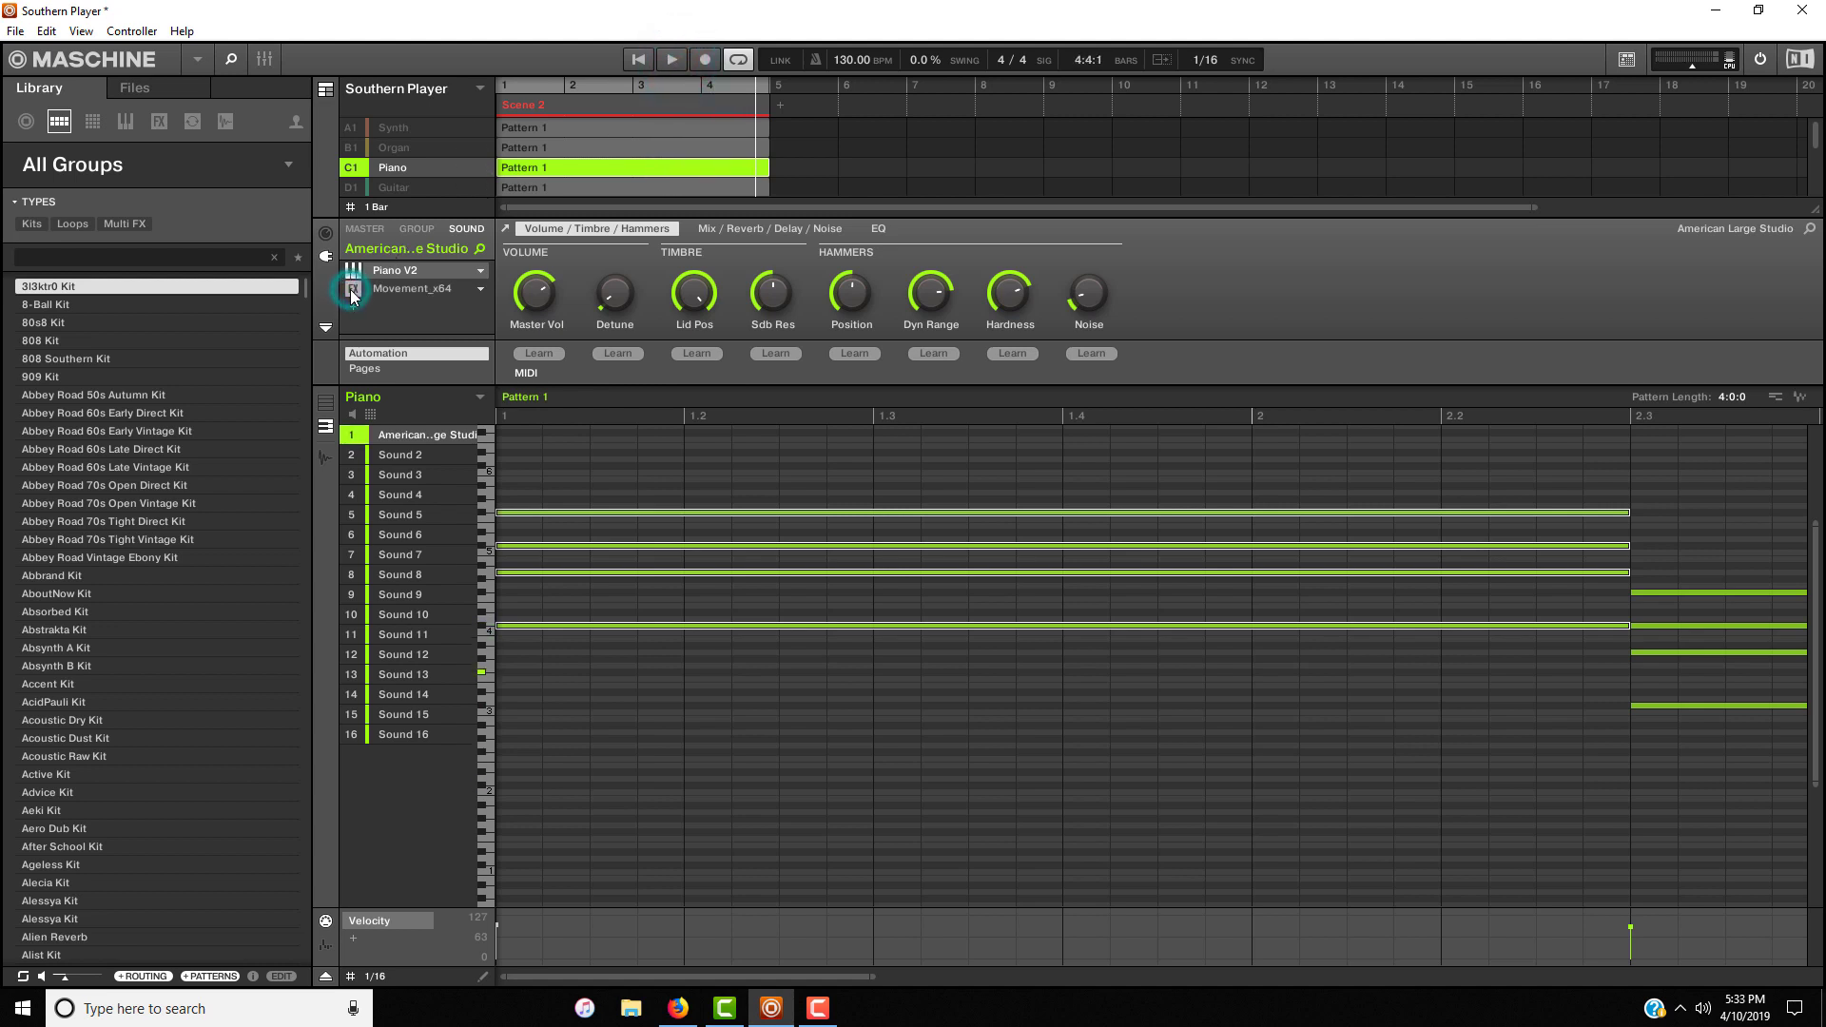
click(637, 60)
click(671, 61)
Step: Unmute the Organ and Synth groups and play them with the piano from the start
click(363, 152)
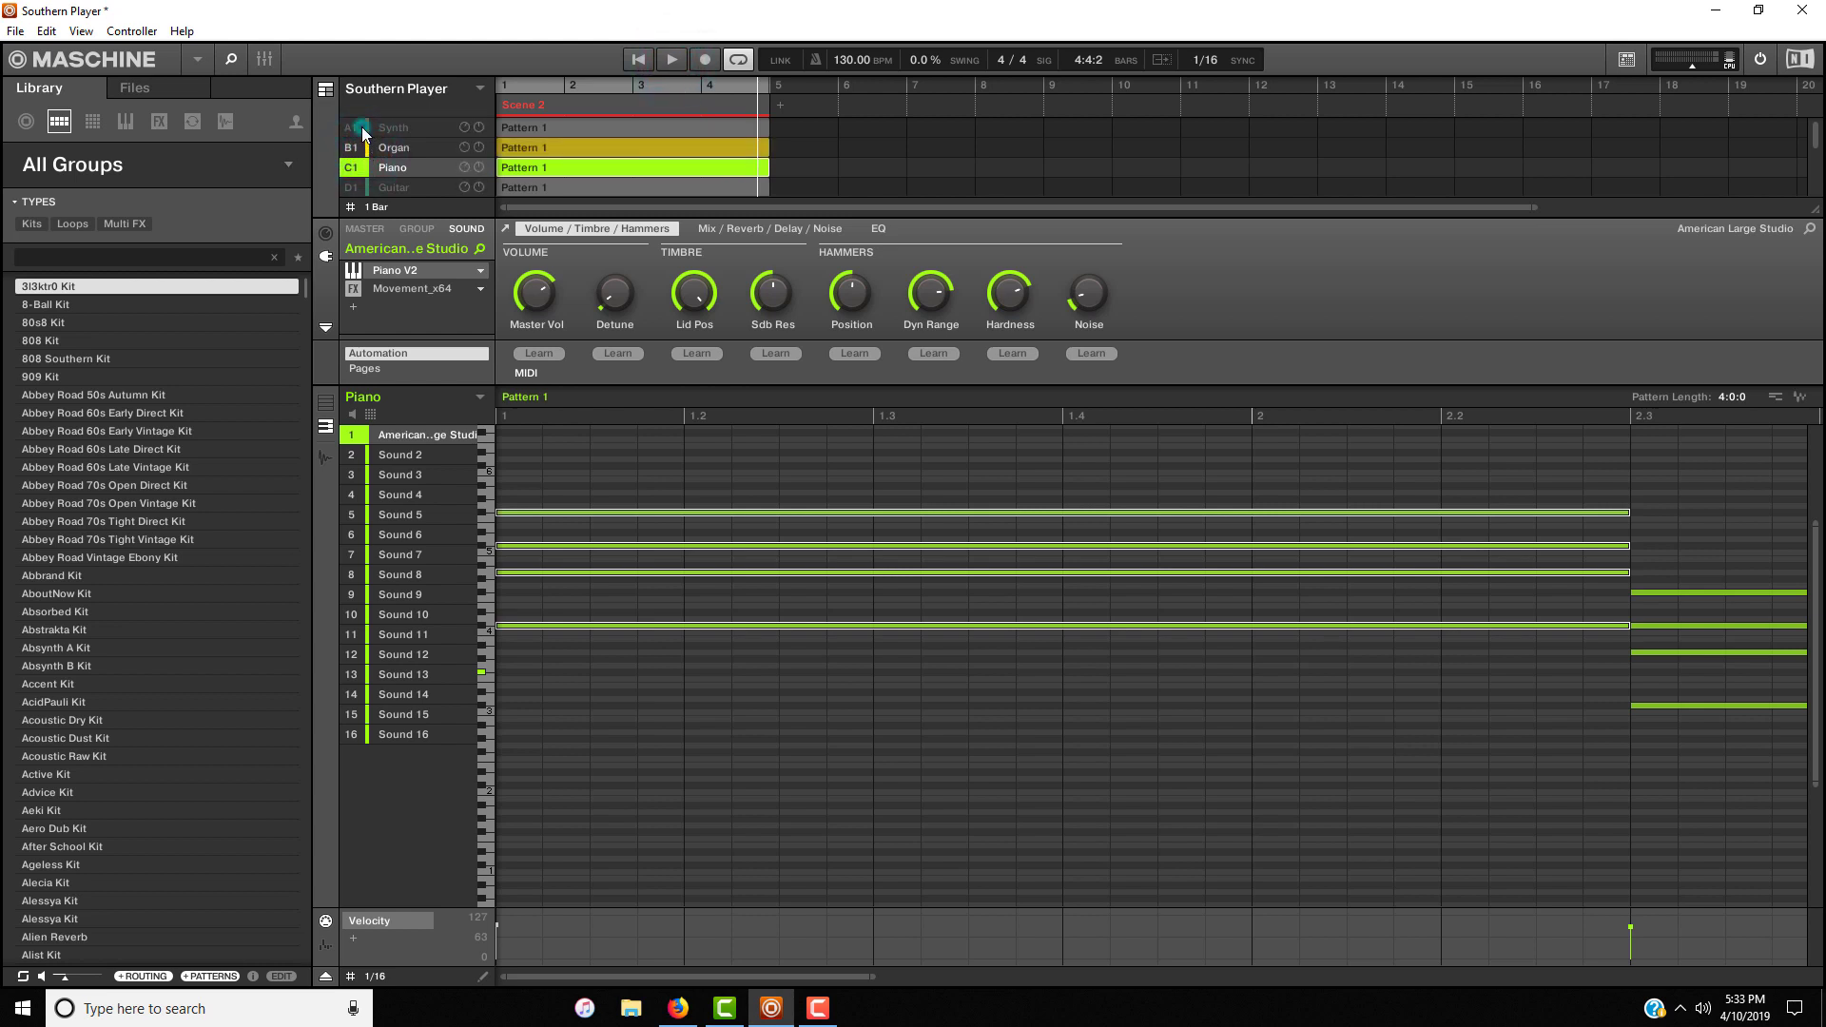
click(362, 128)
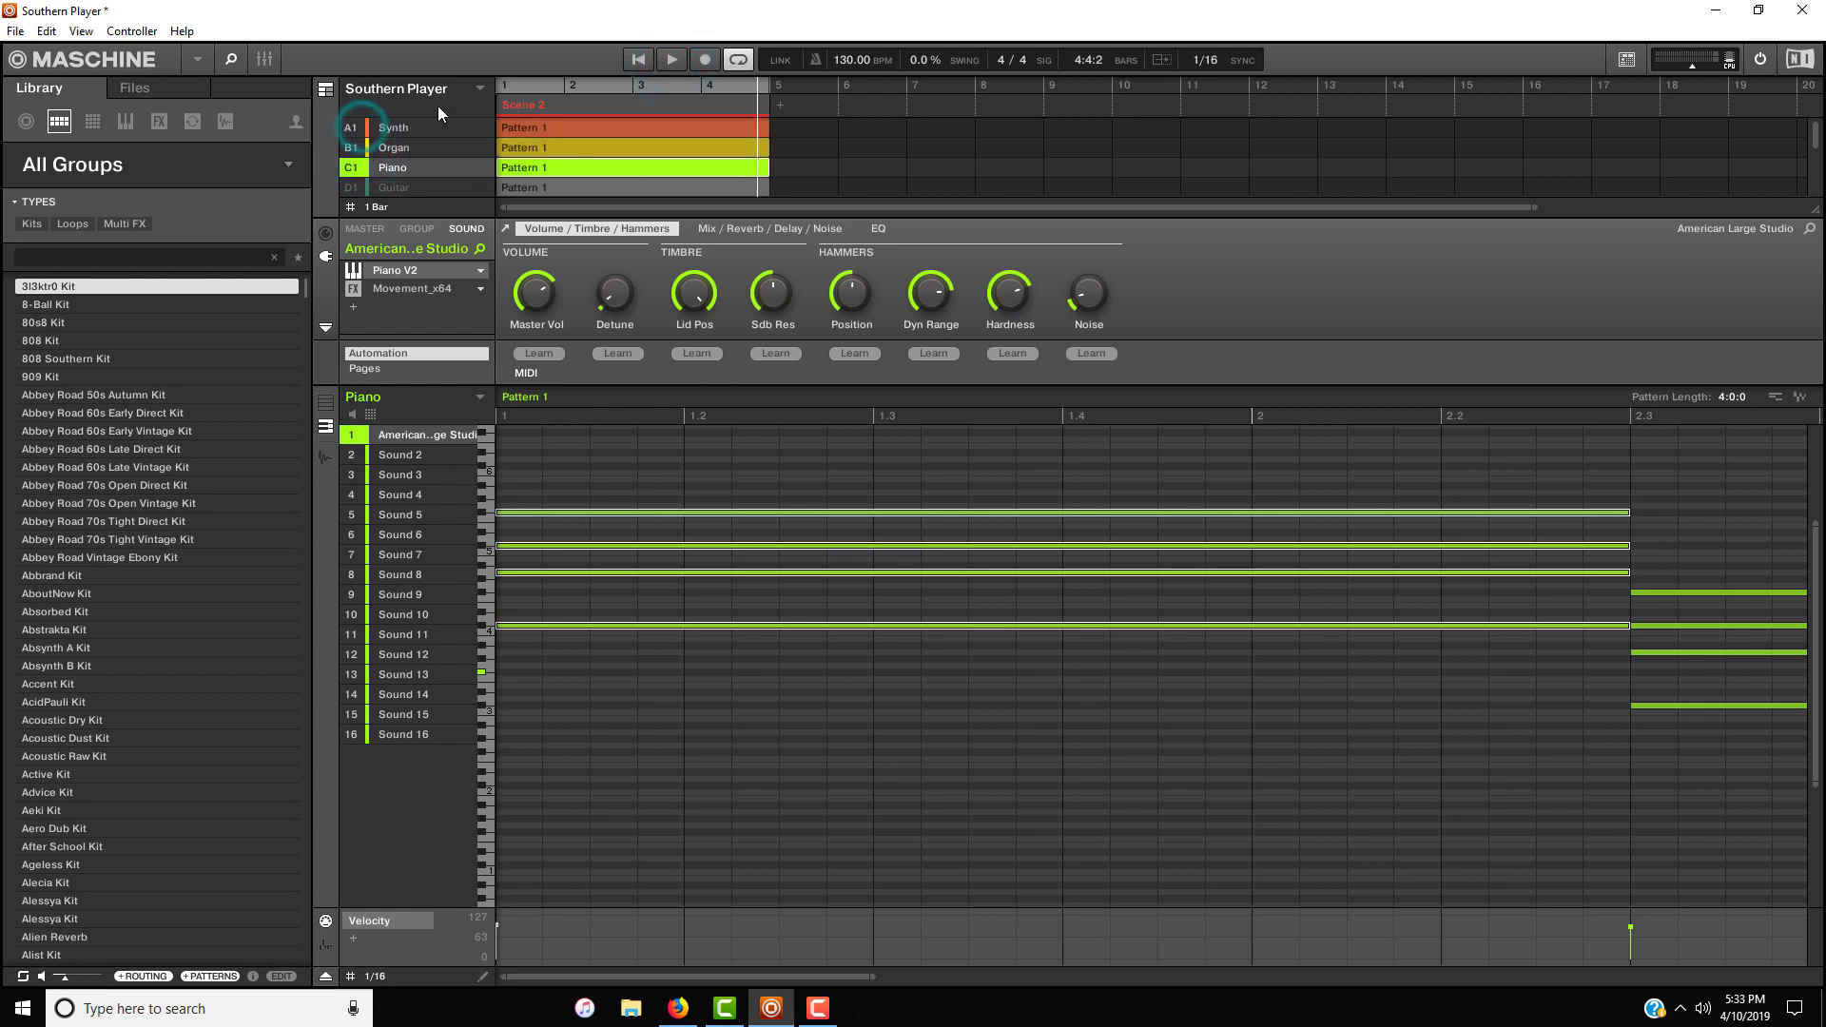
click(642, 56)
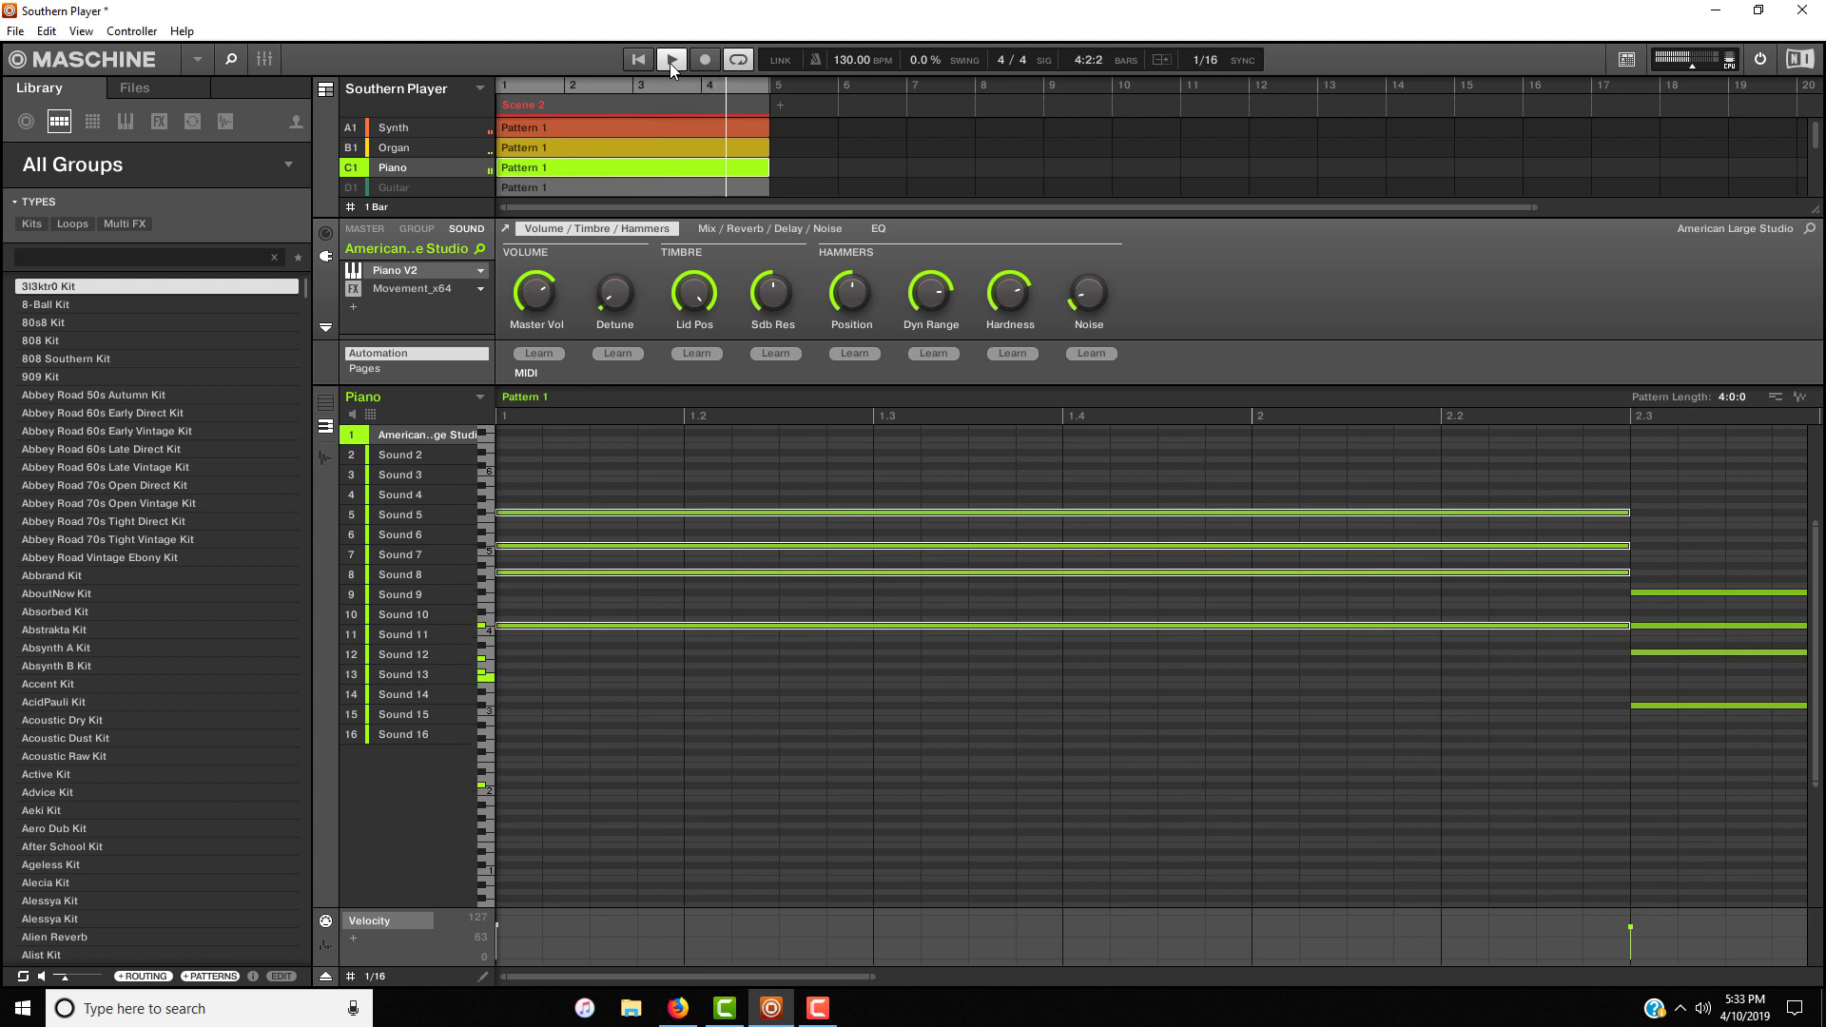
Step: Stop playback, solo the Guitar group, view its CS-80 V plugin, and play The Club pattern
click(671, 61)
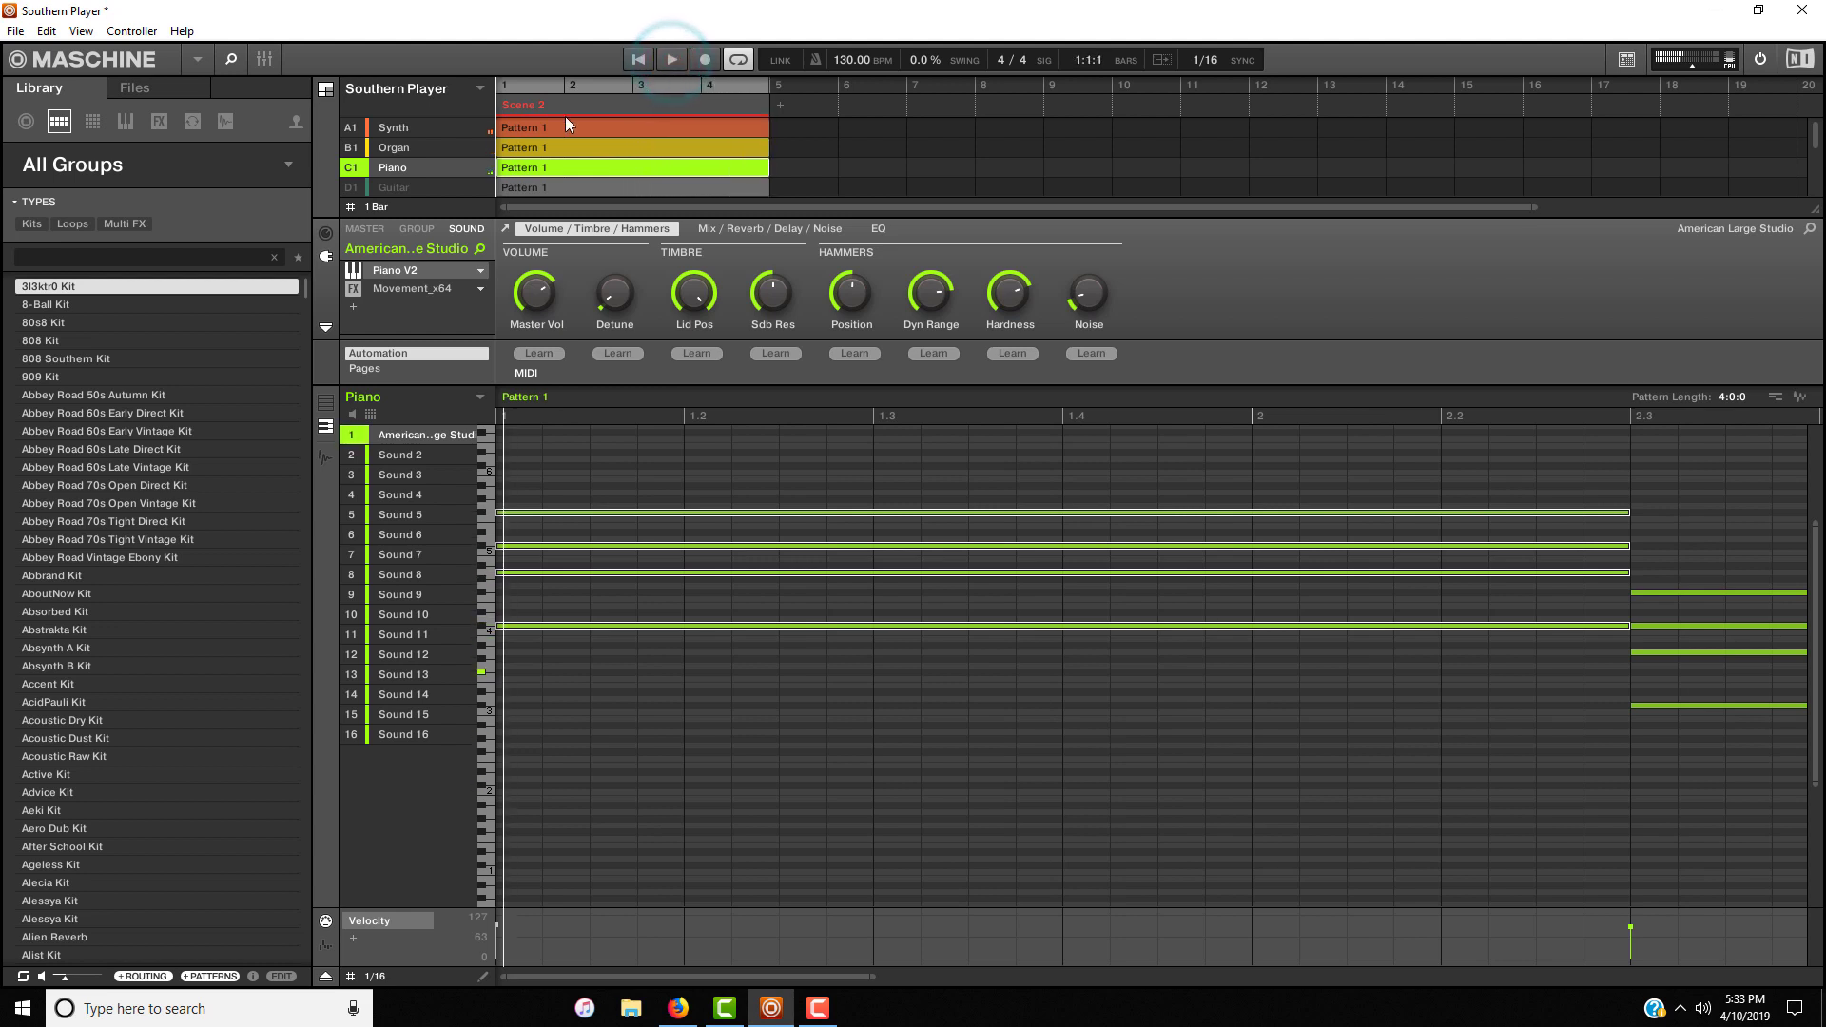
click(352, 164)
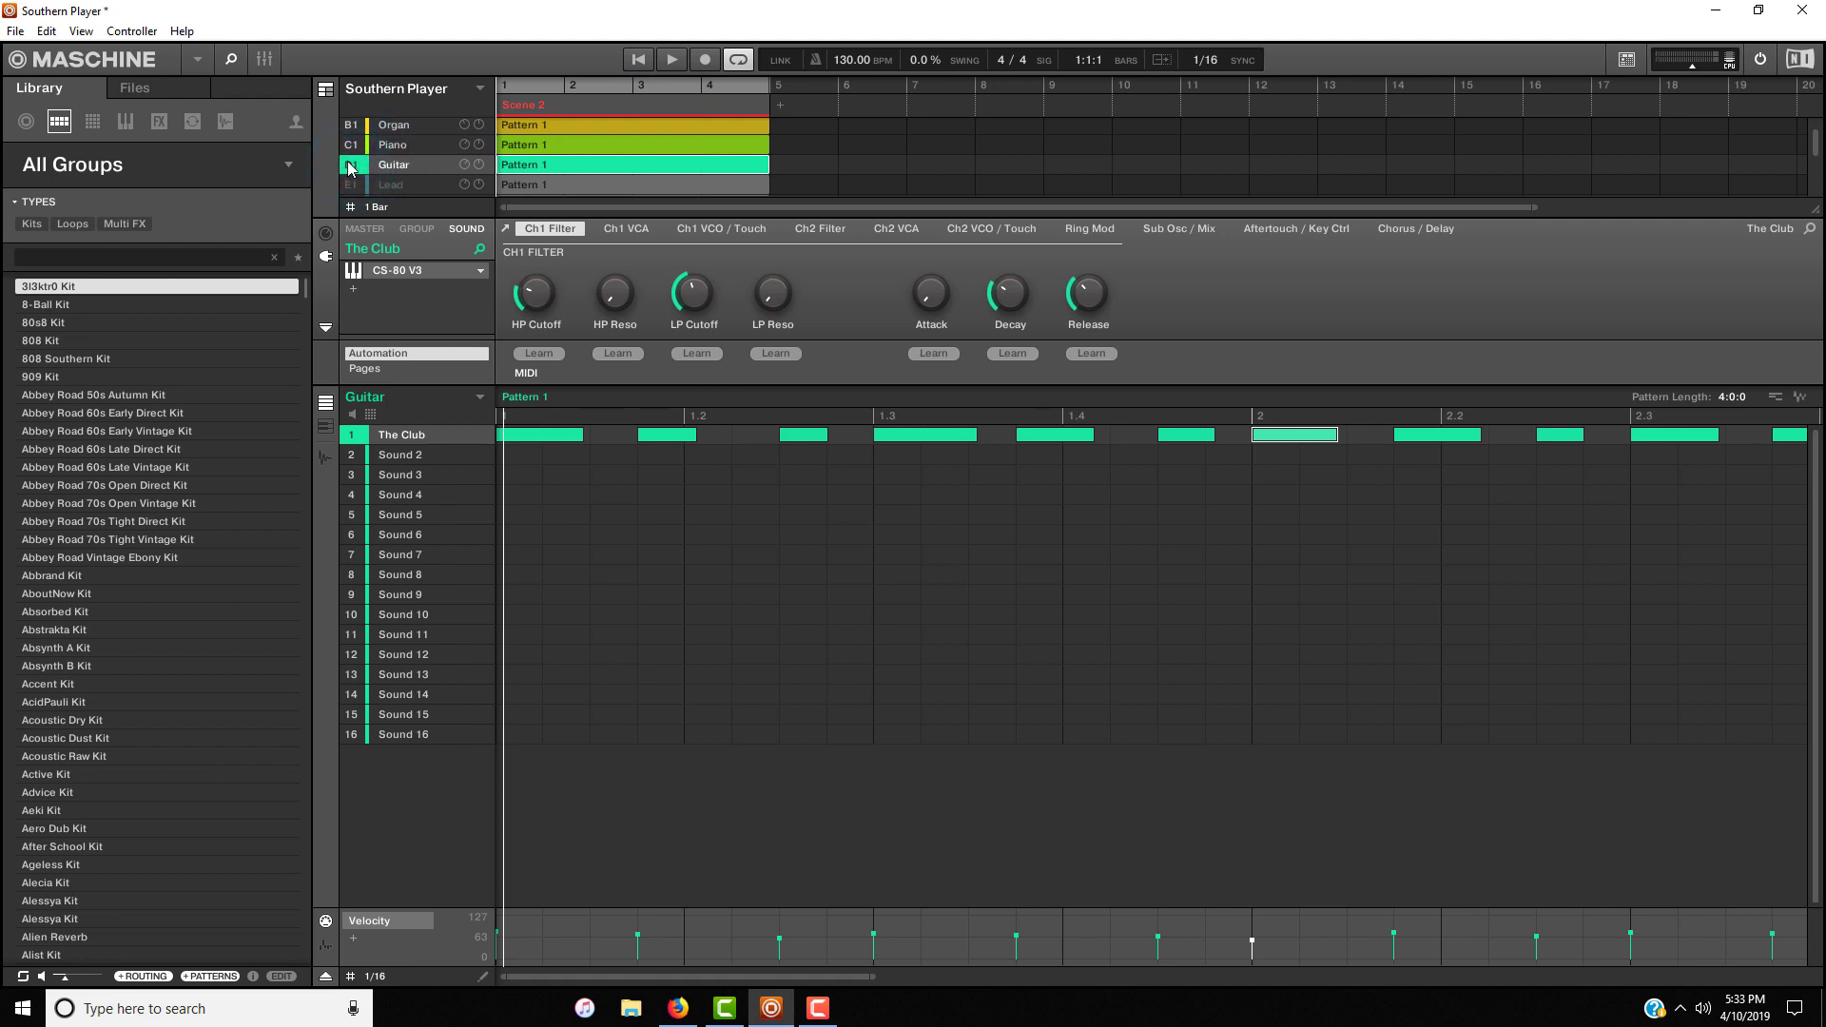
click(350, 167)
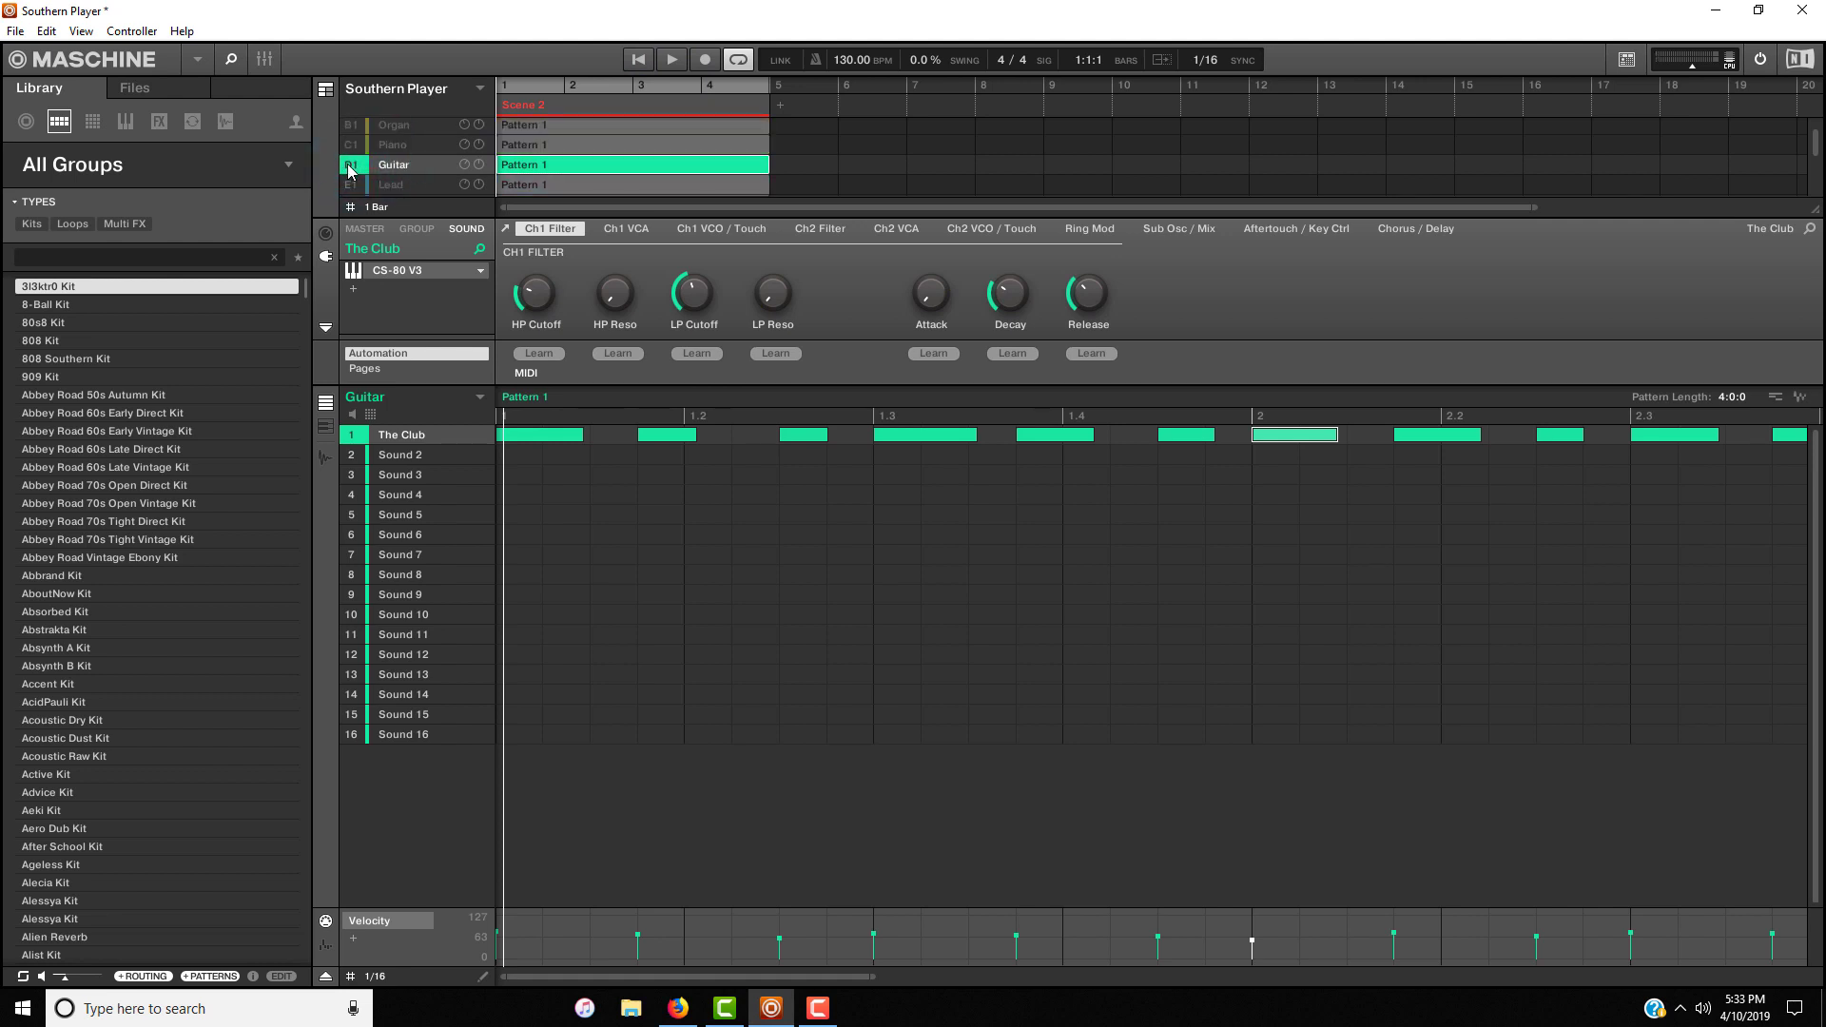
click(430, 272)
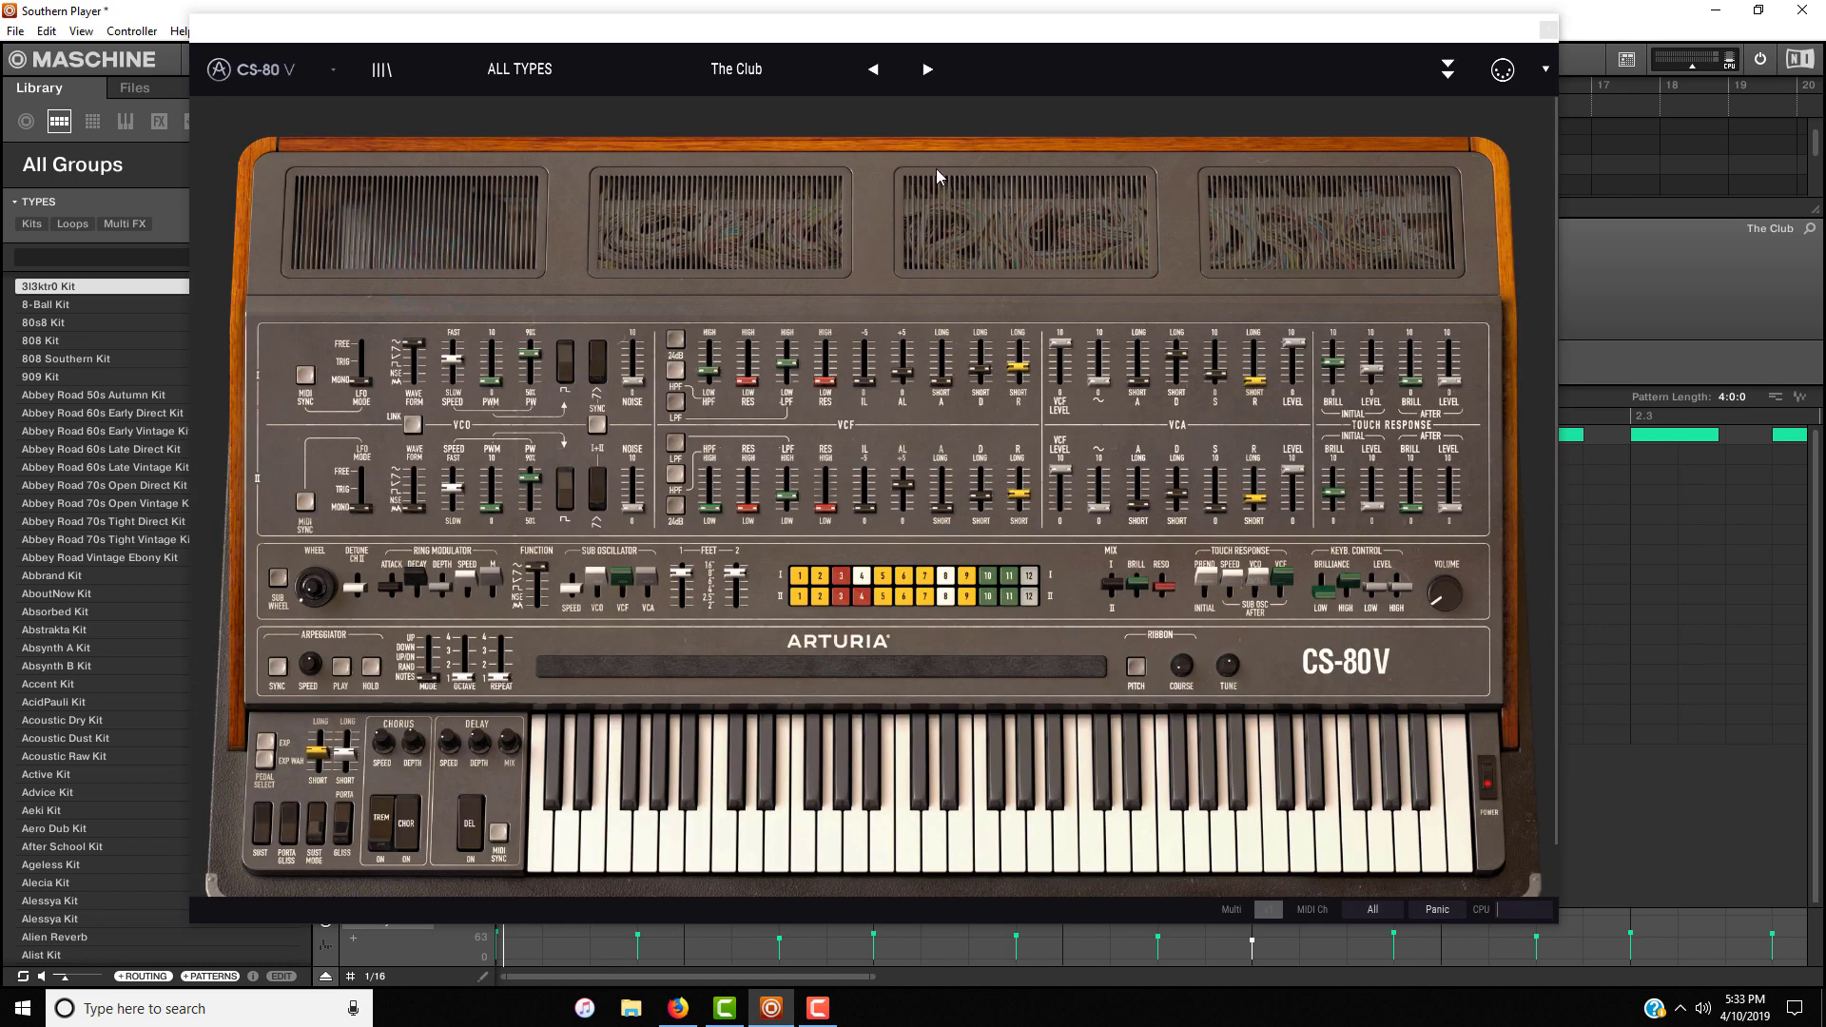
click(1548, 29)
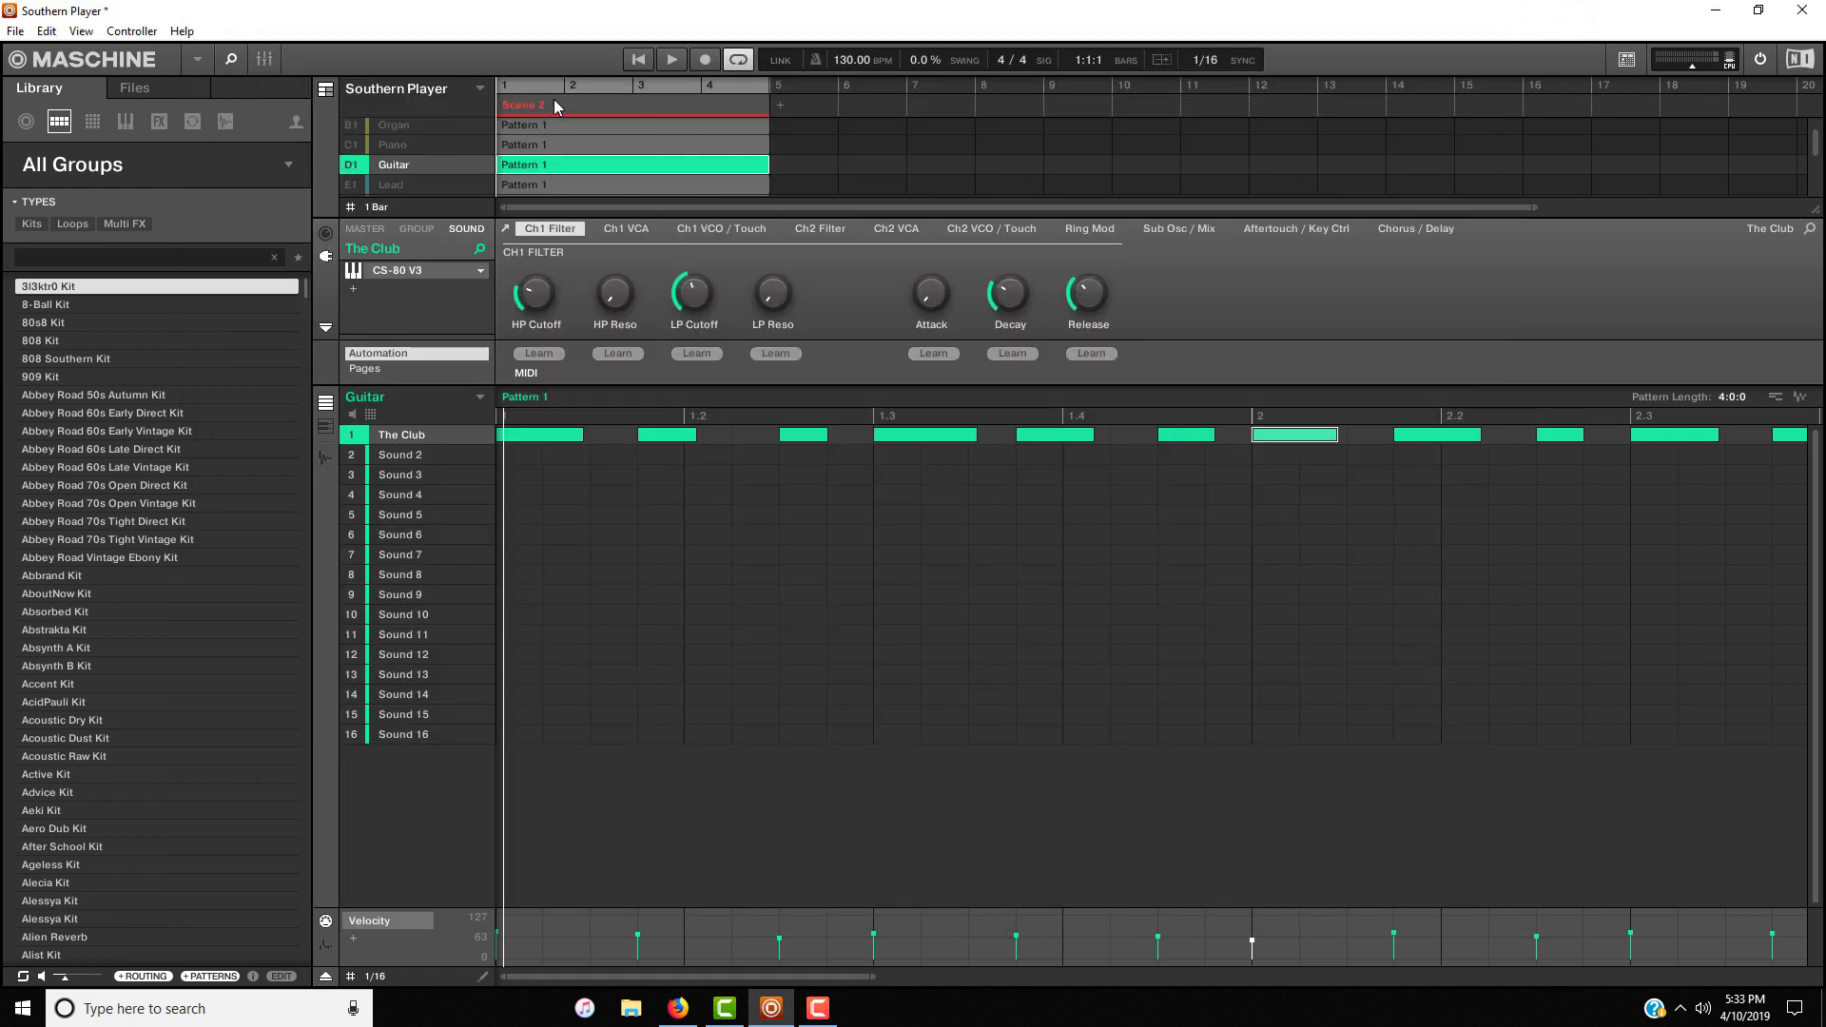
click(638, 60)
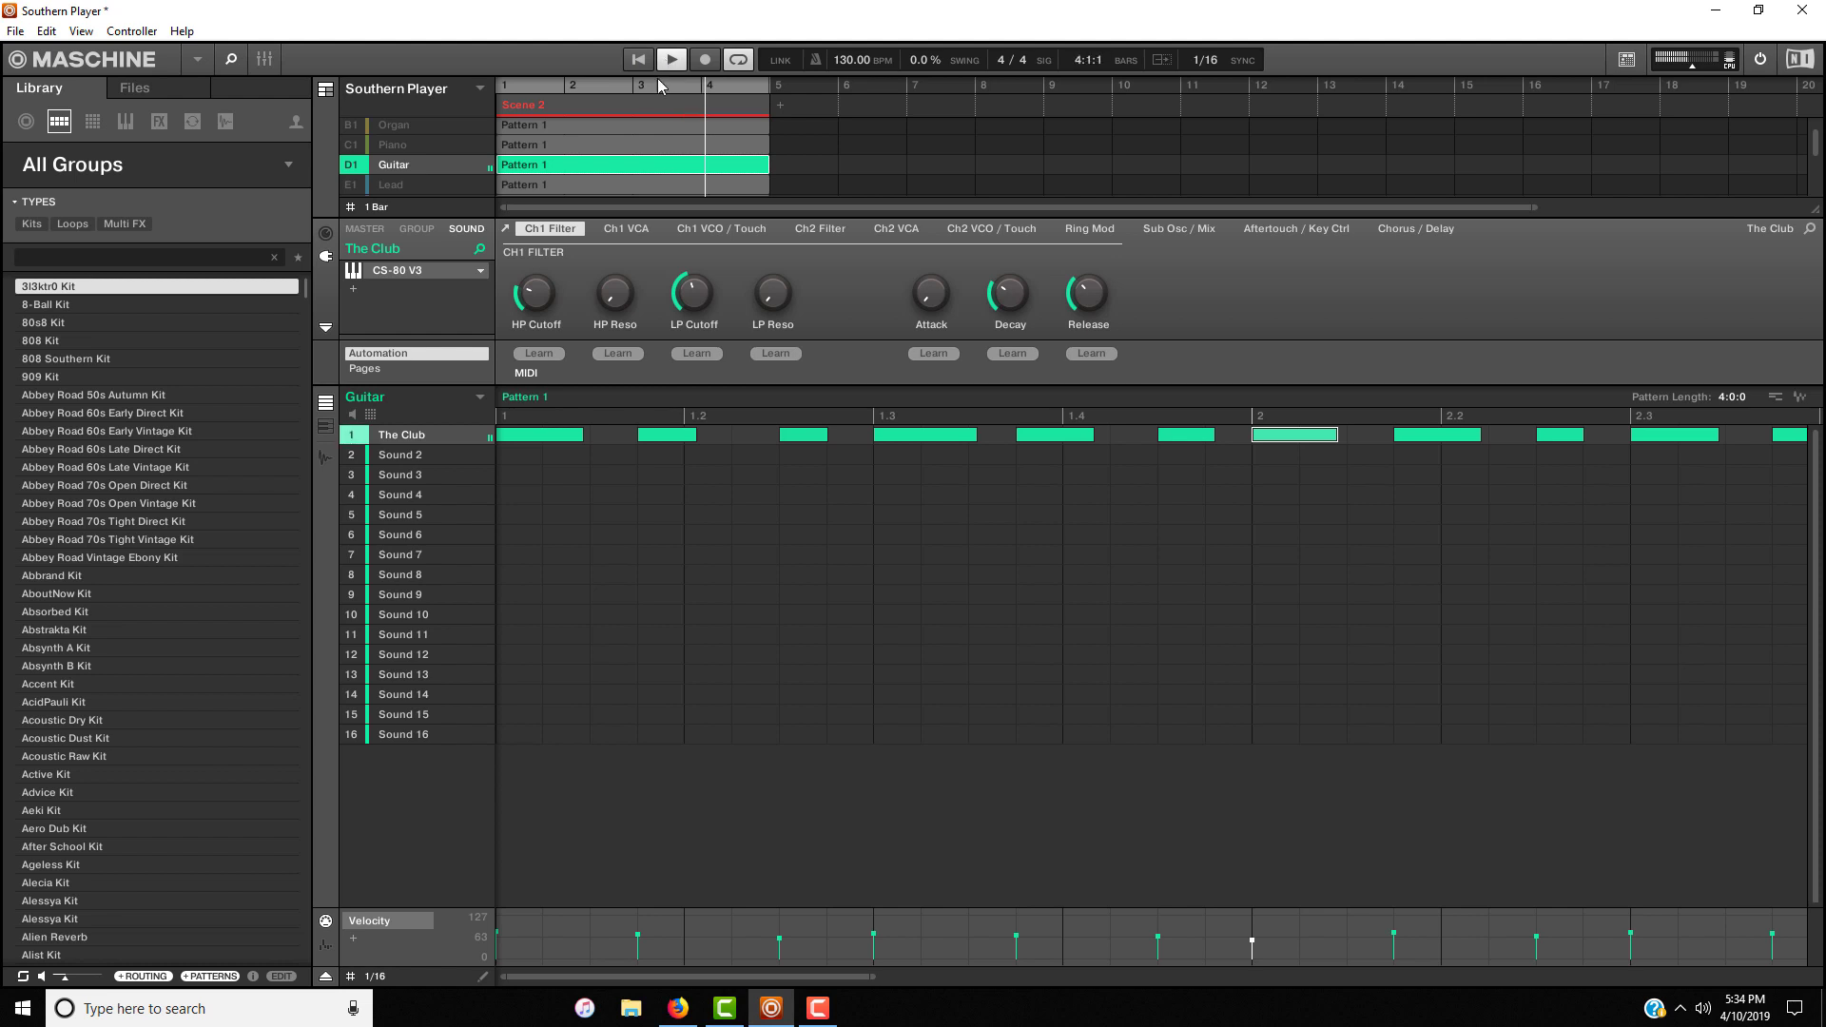
Step: Select the Lead group, view its CS-80 V plugin, mute Guitar, and play 4 Notes unisson alone
key(space)
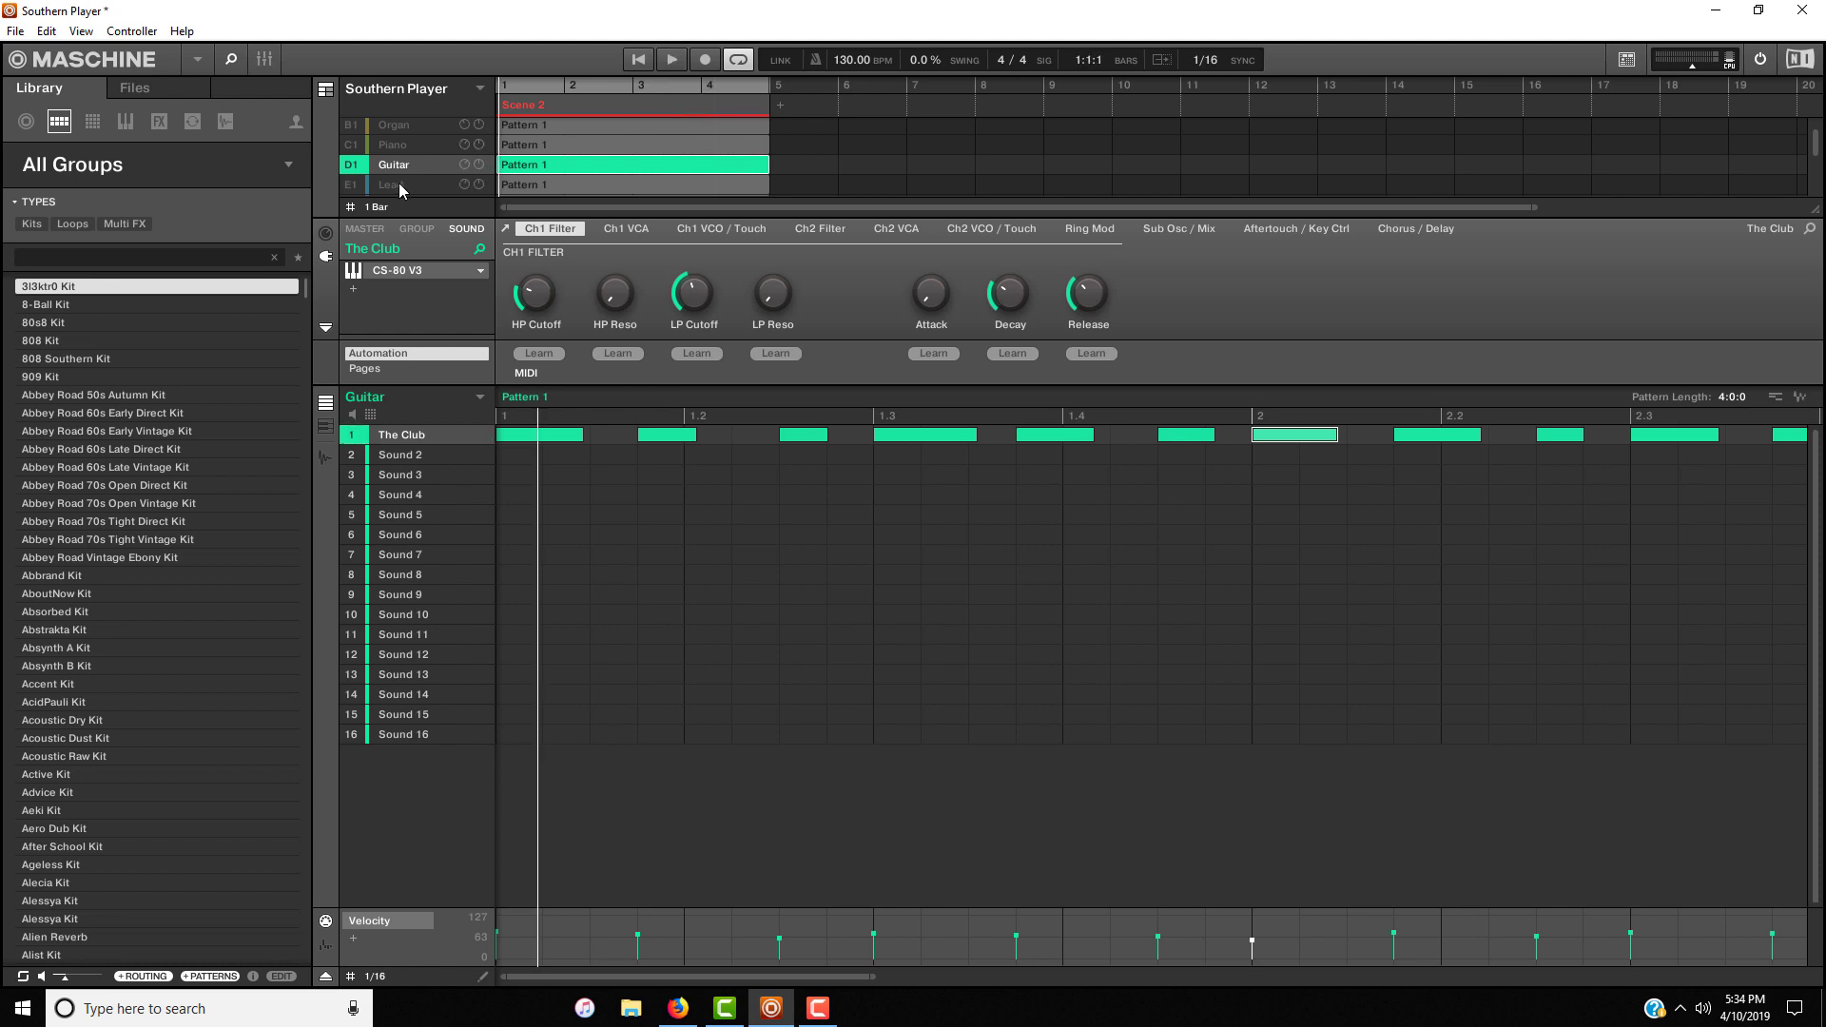
click(414, 181)
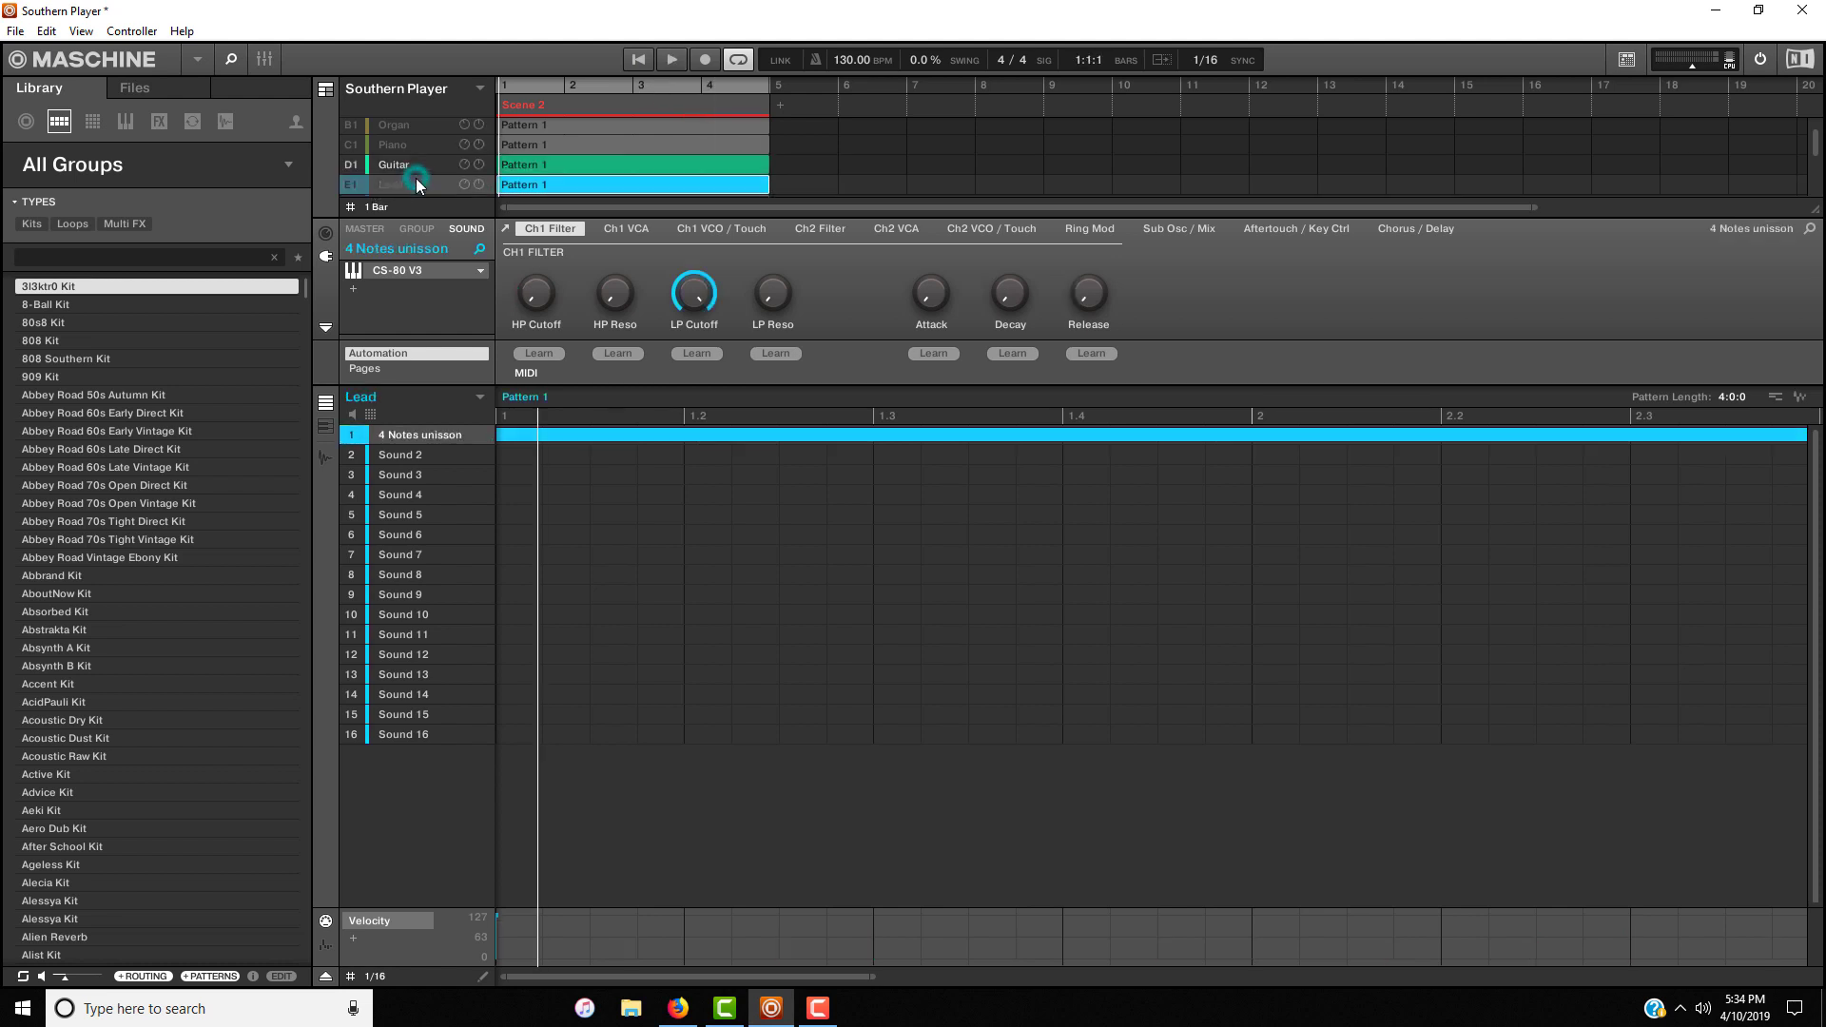
scroll(400, 169, down, 1)
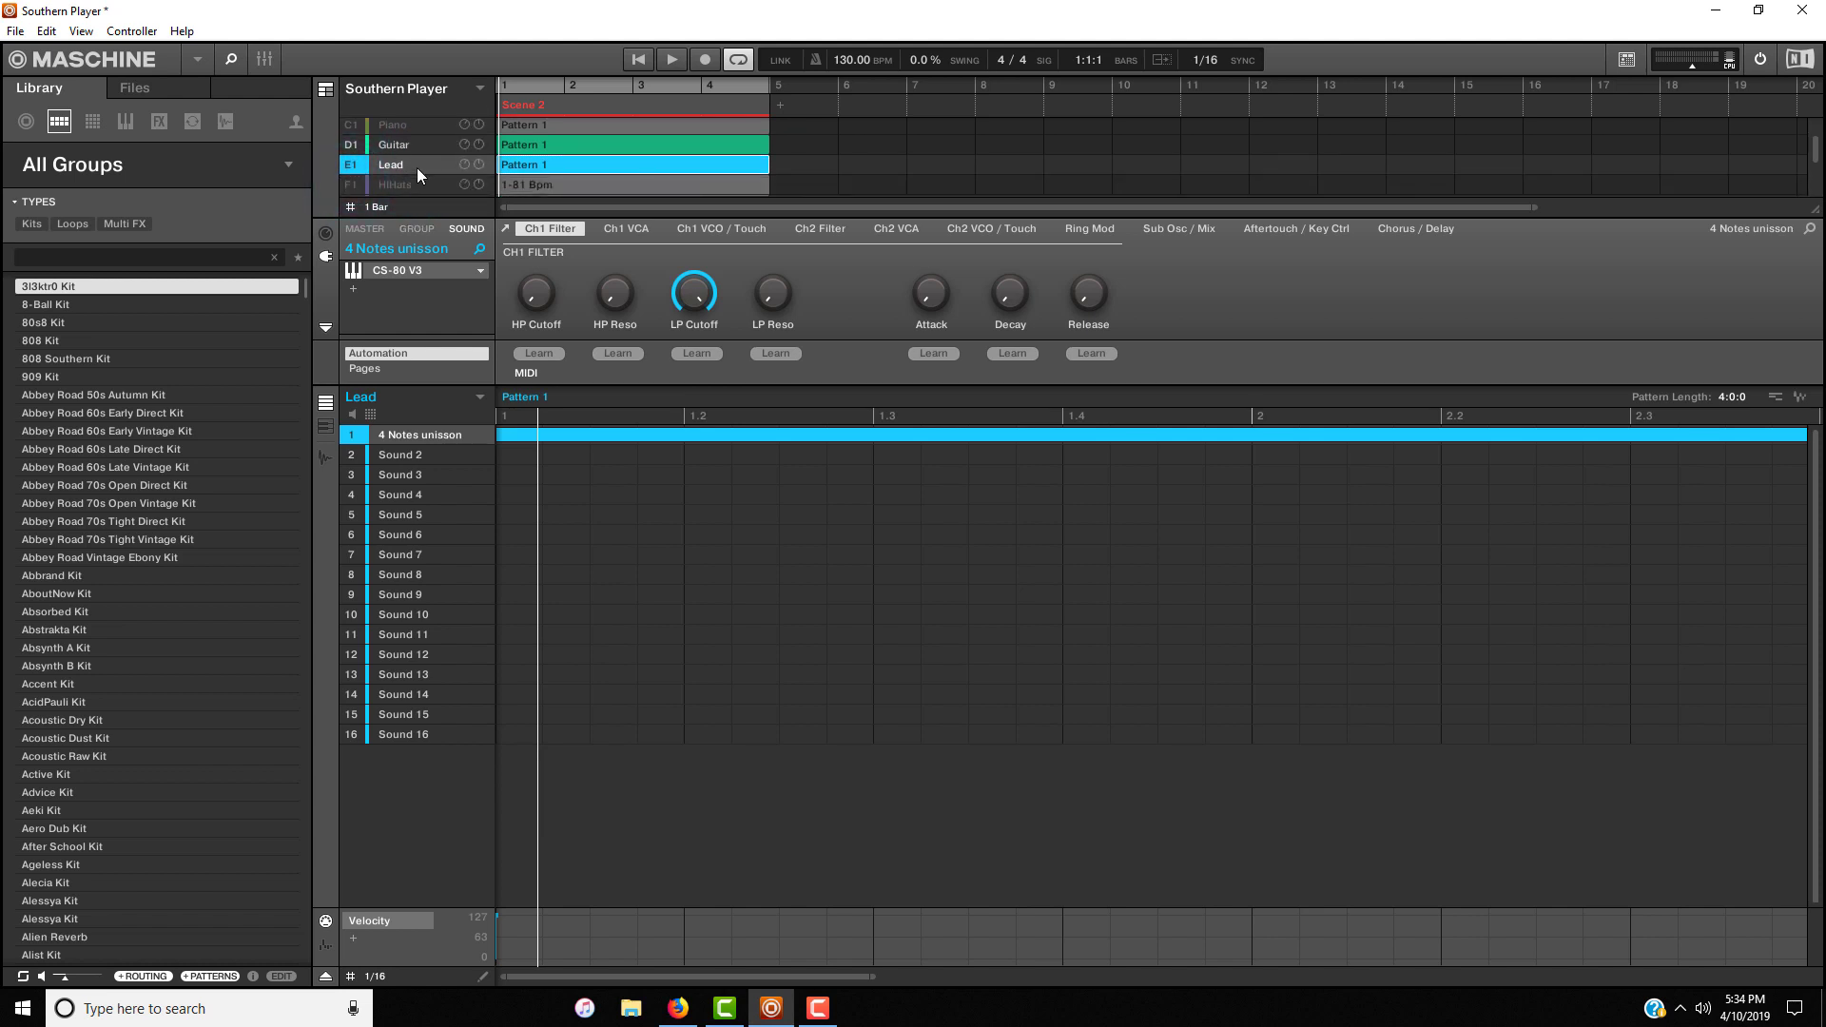
click(415, 272)
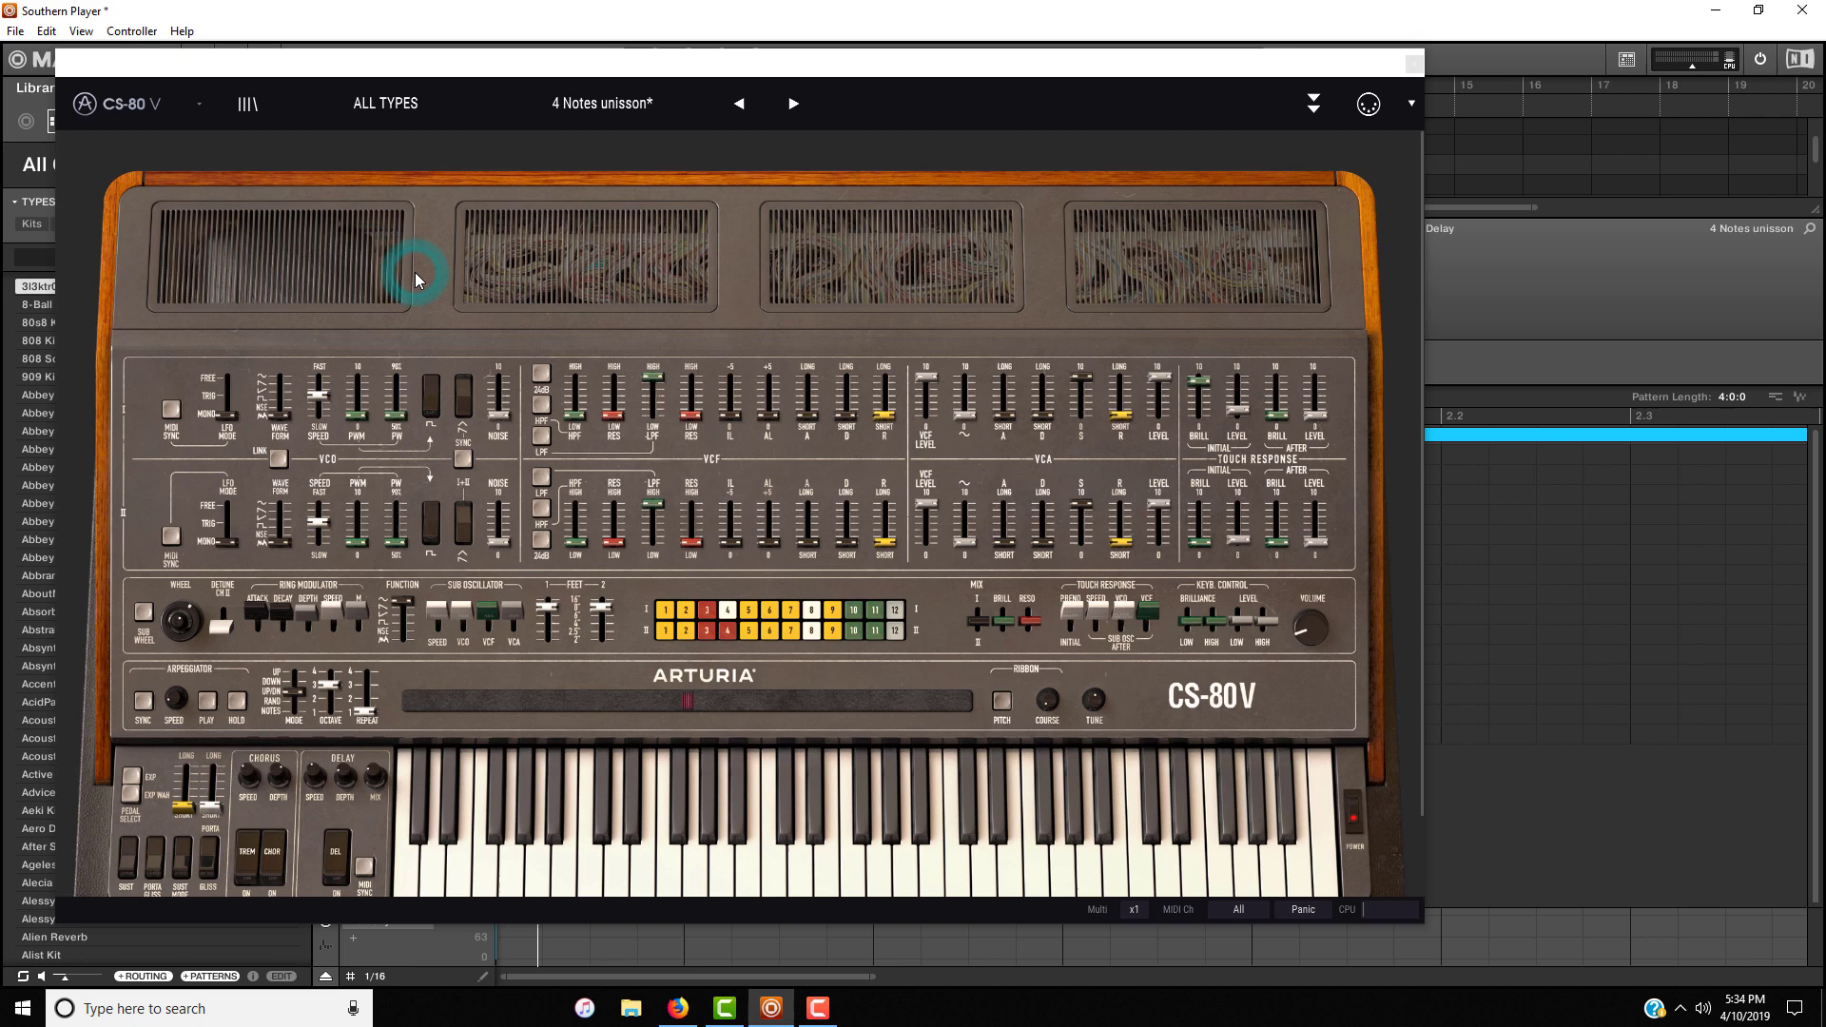
click(1421, 64)
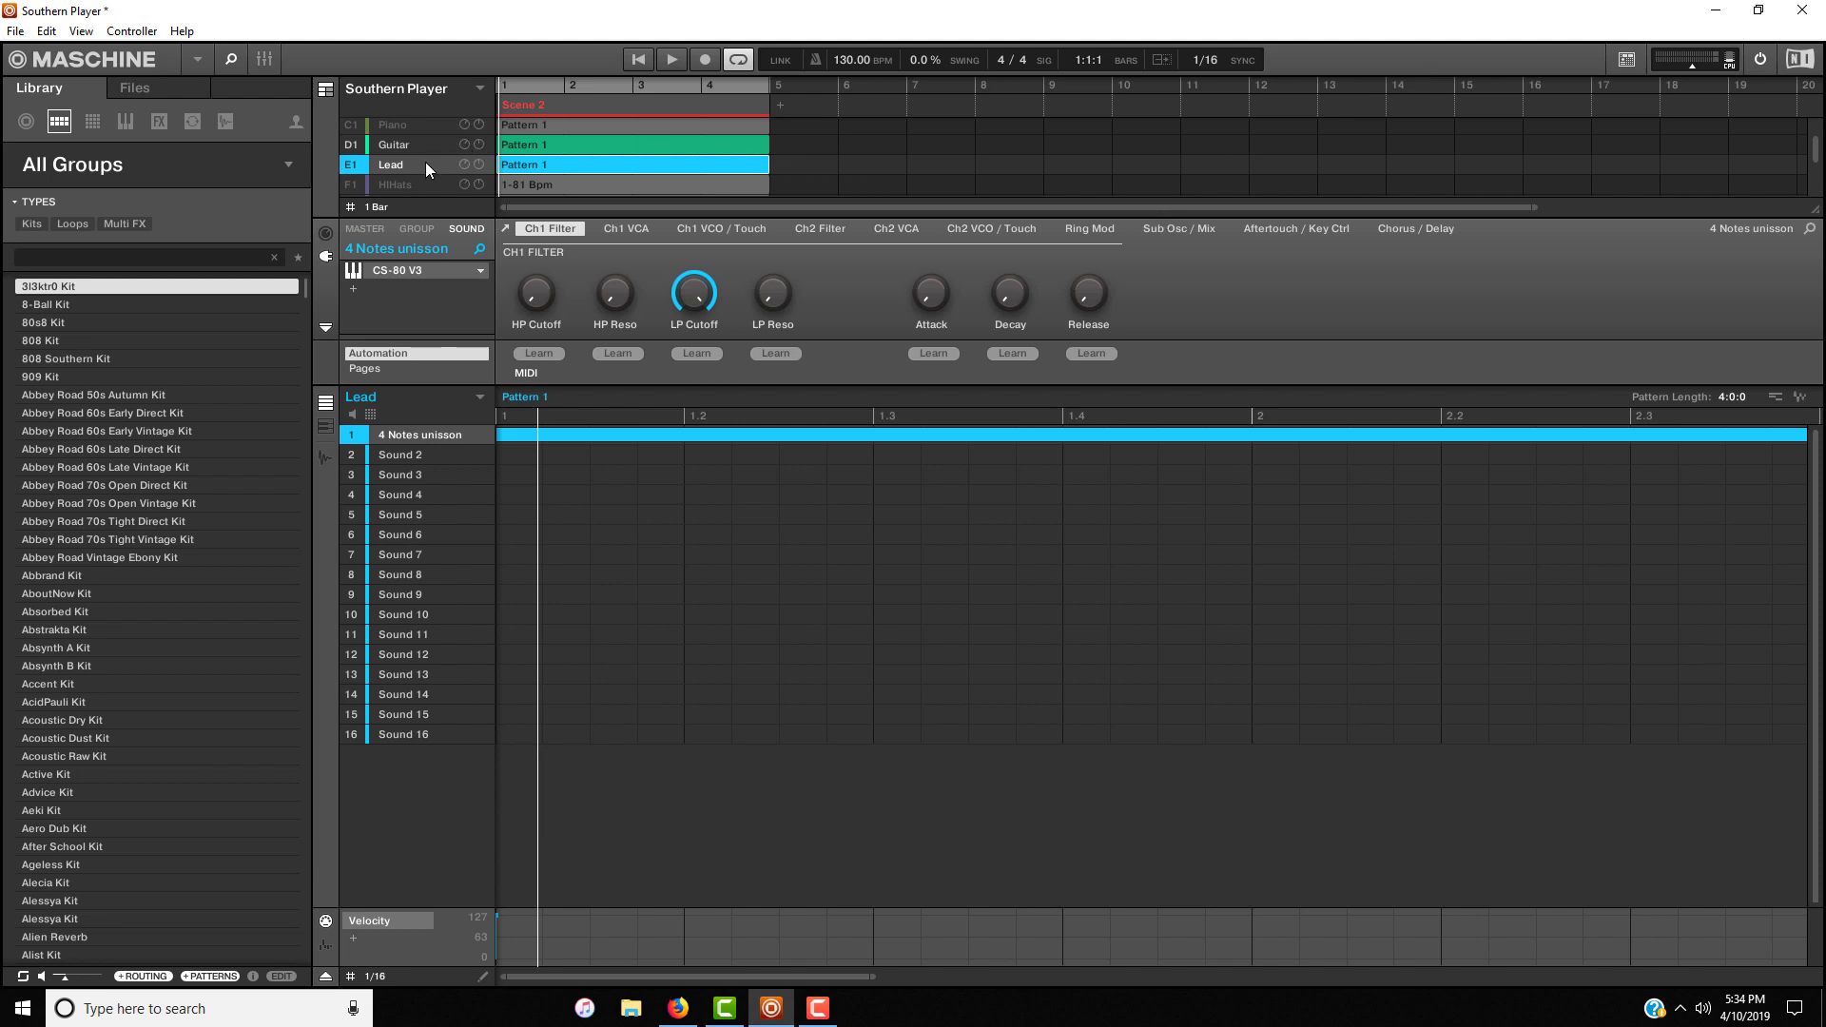
click(464, 145)
click(635, 60)
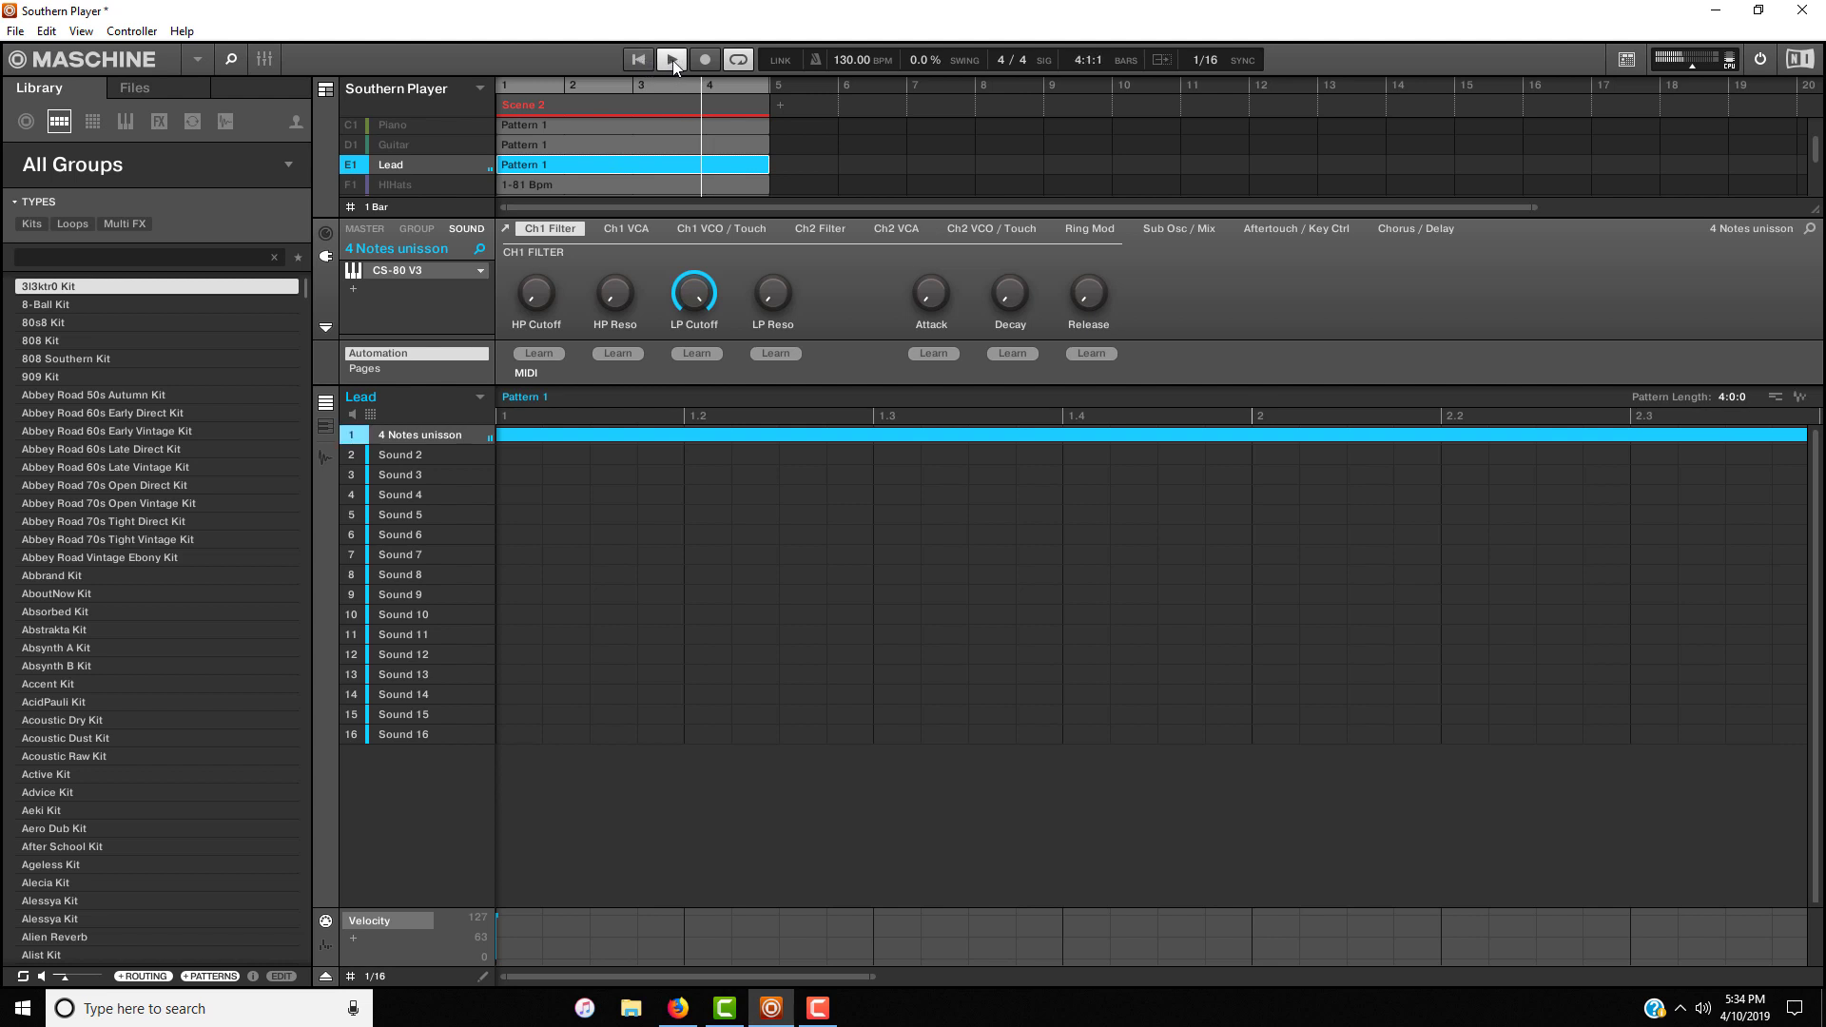
Step: Stop and replay the Lead's 4 Notes unisson part from the beginning of the pattern
click(672, 60)
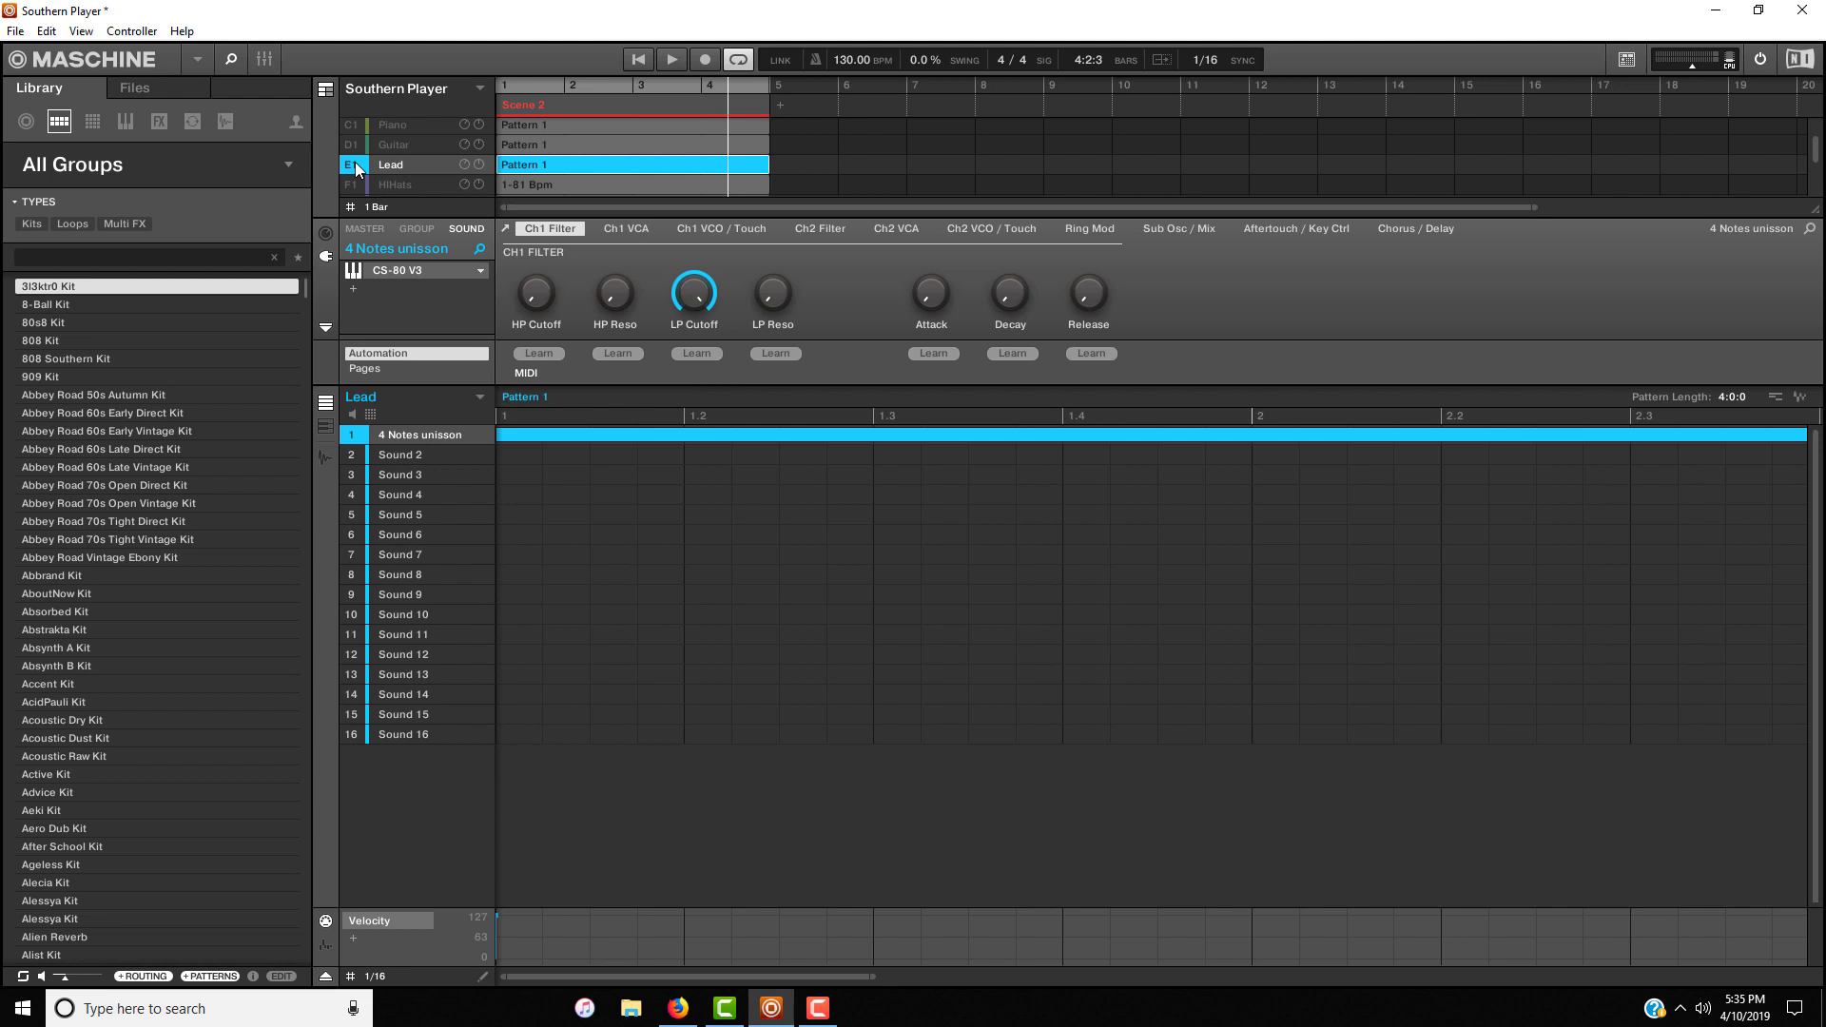
scroll(409, 162, down, 1)
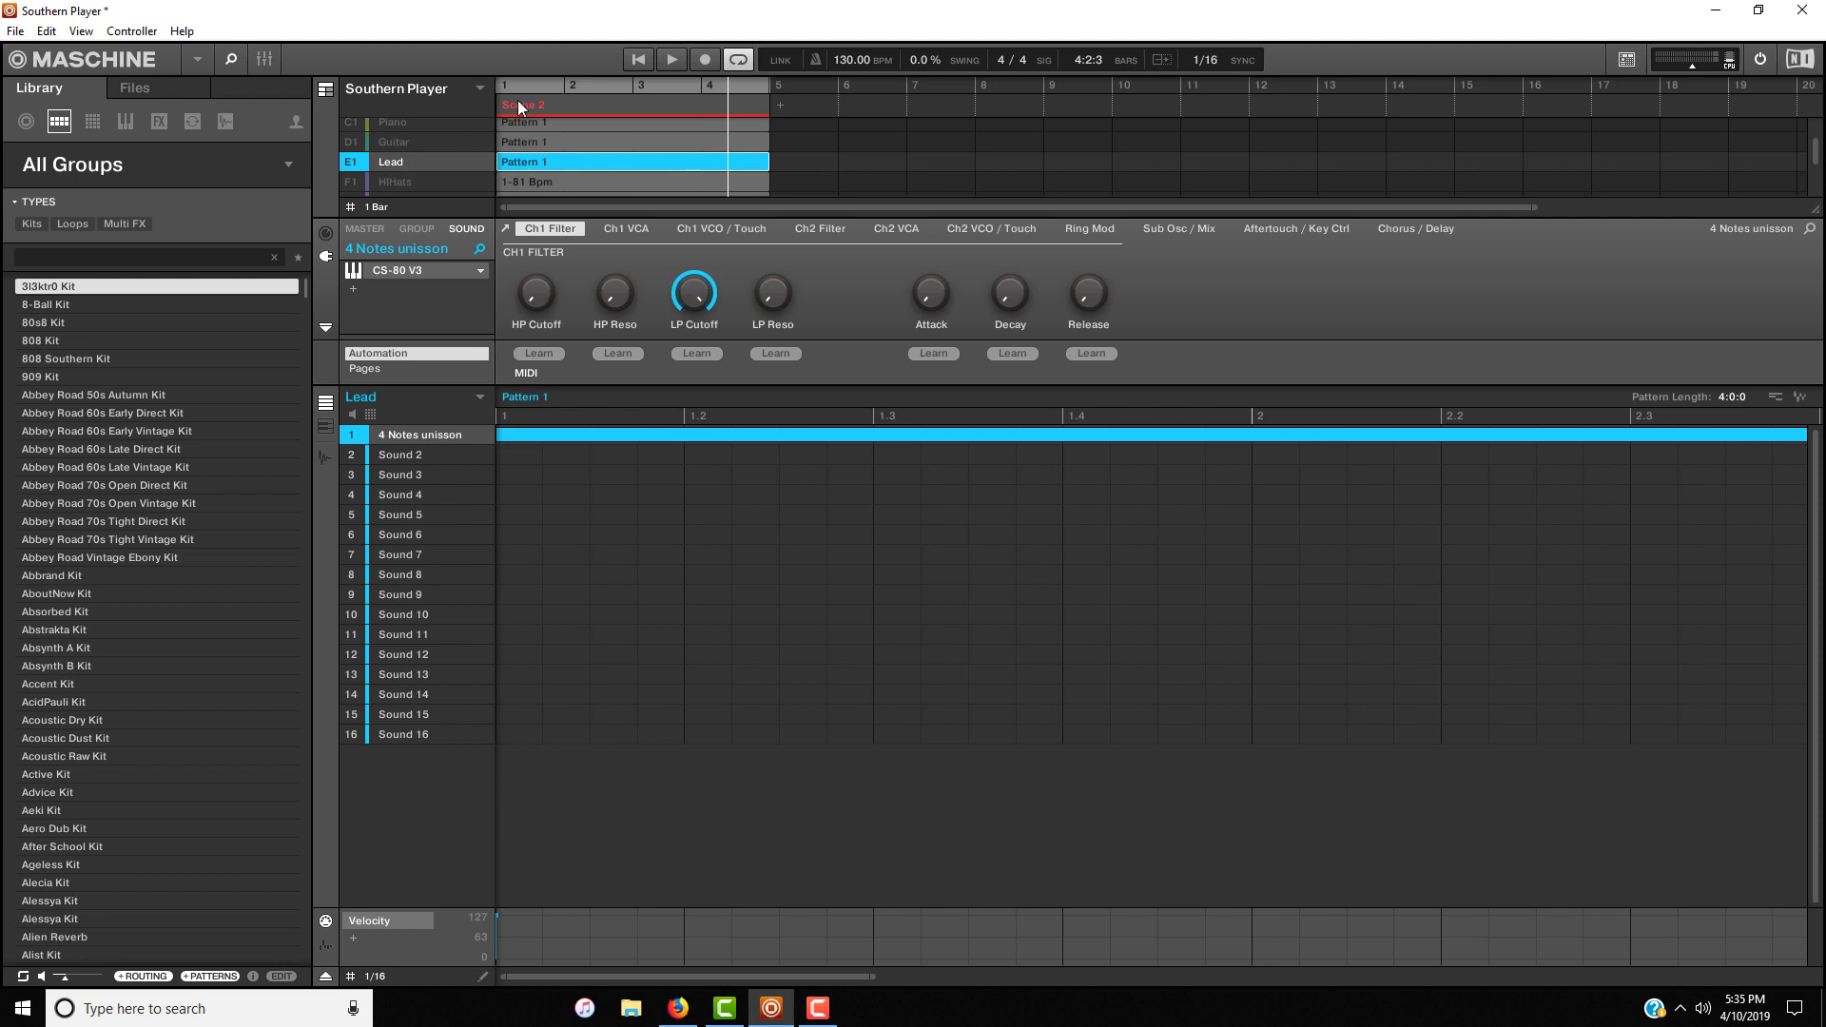
scroll(518, 100, down, 3)
click(642, 59)
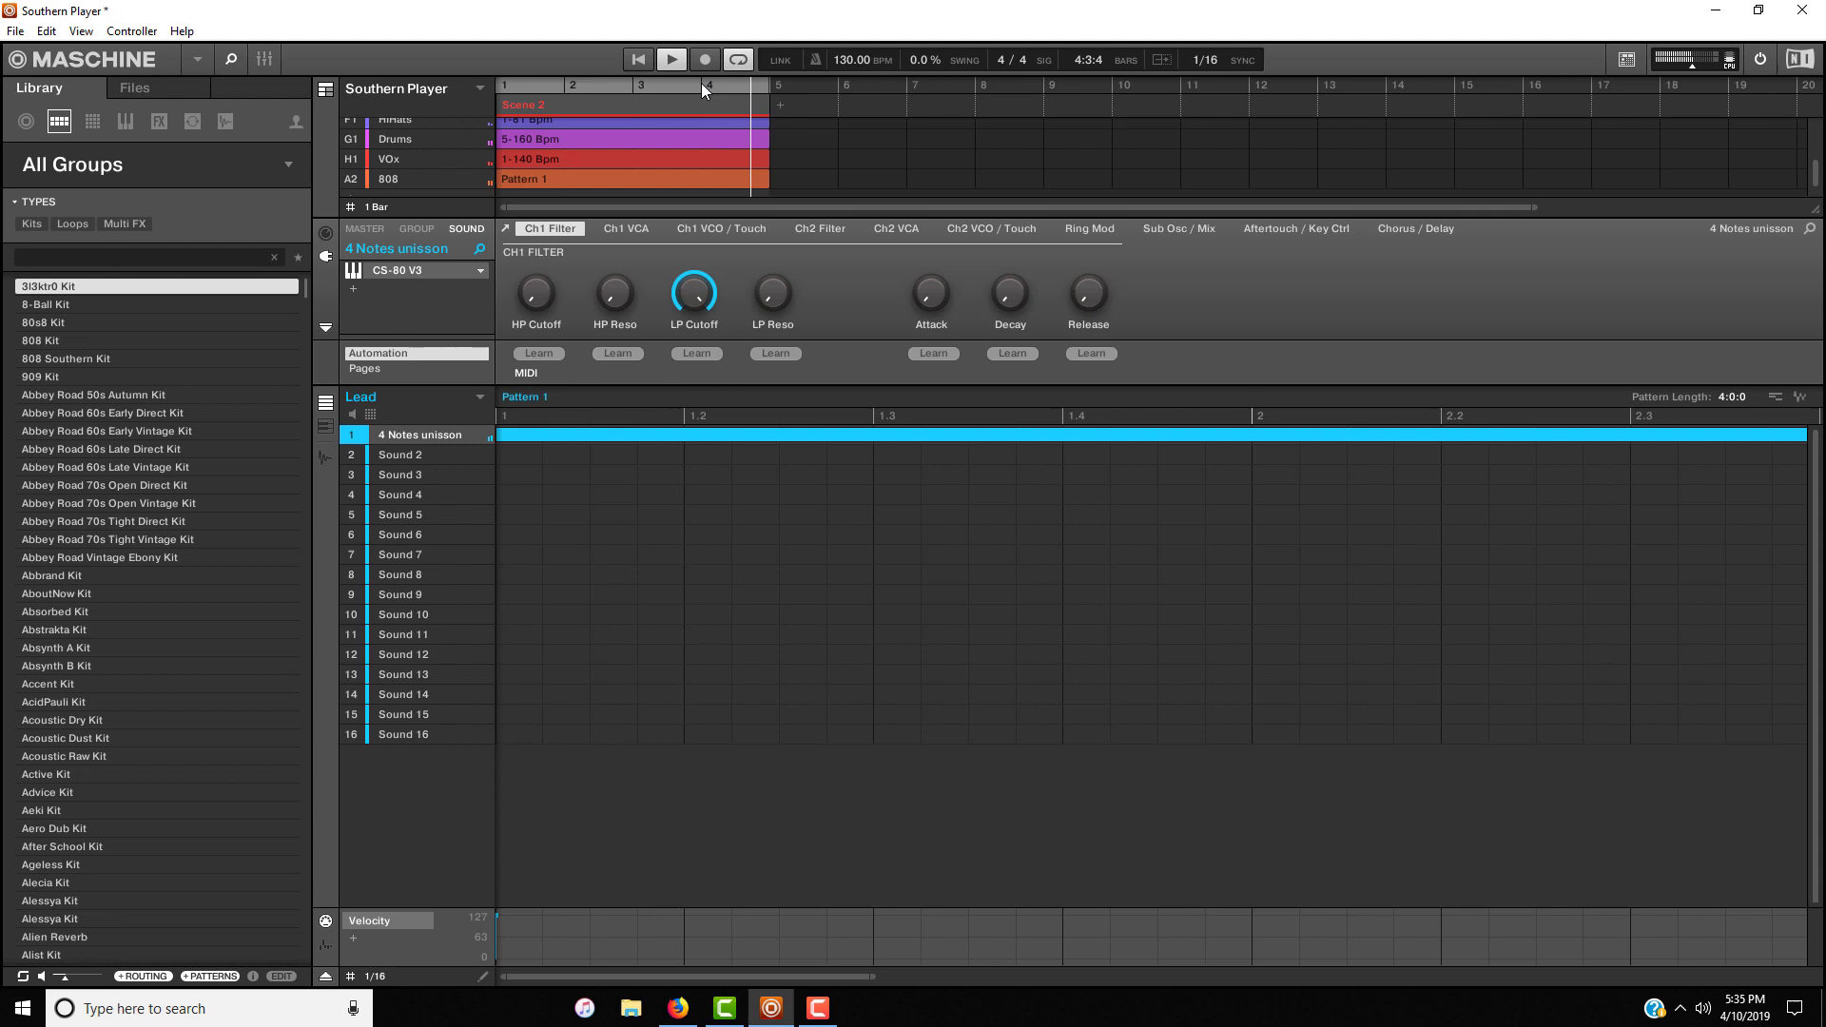
Step: Stop the Lead playback so the position resets to 1:1:1
click(673, 59)
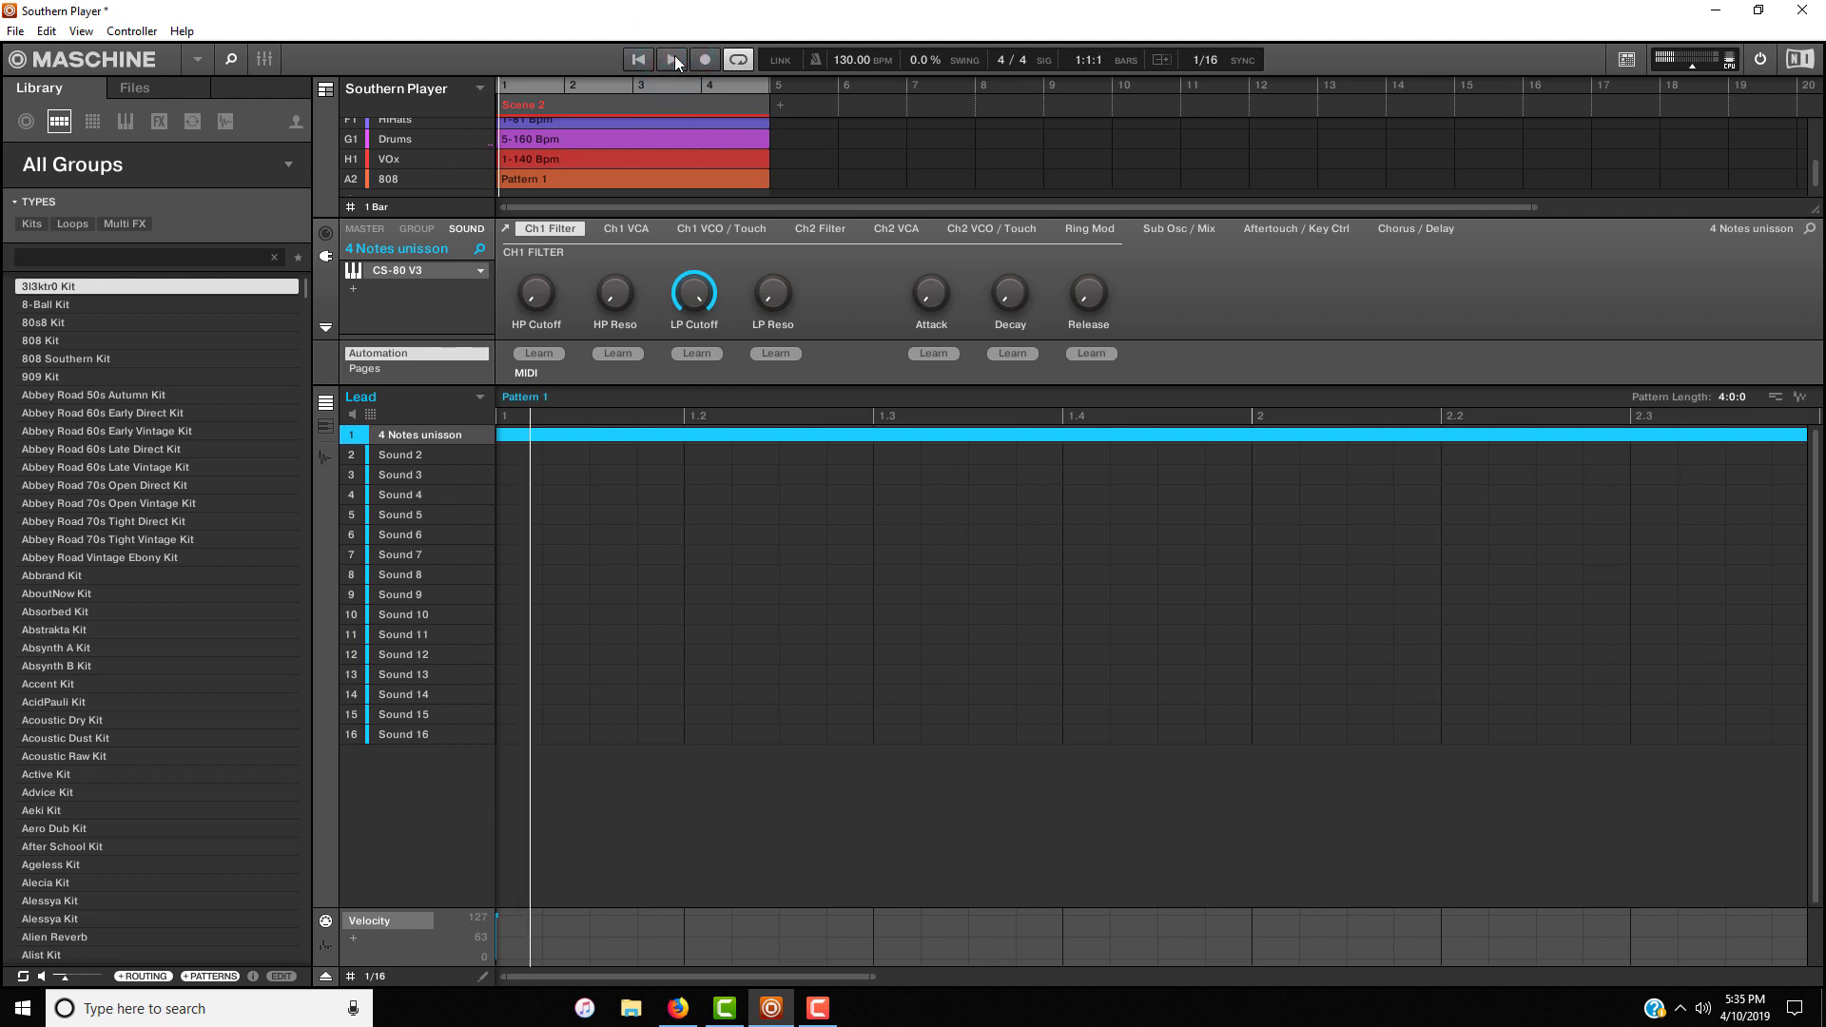